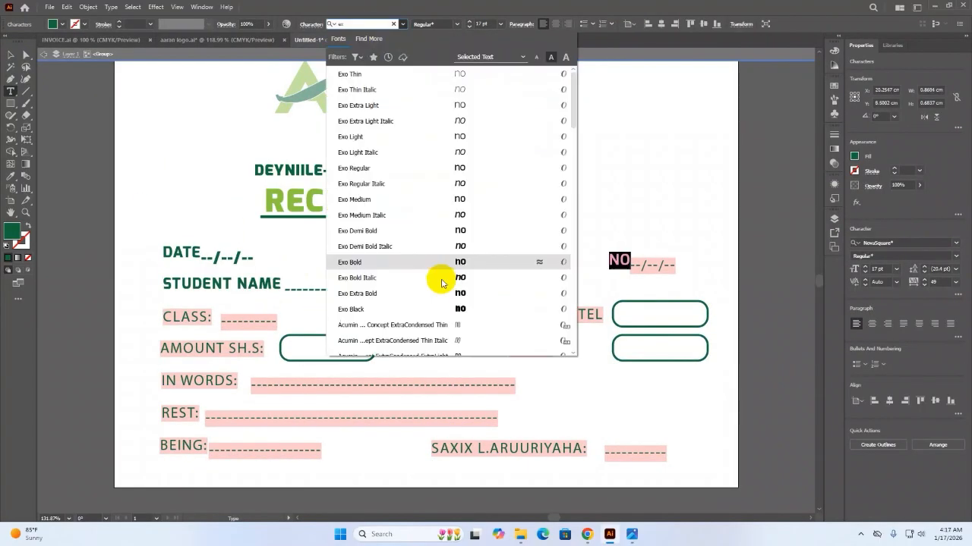
Apply the Exo Extra Bold font to the receipt's field labels and dashed lines, from NO and CLASS down to BEING.
click(442, 263)
triple_click(187, 317)
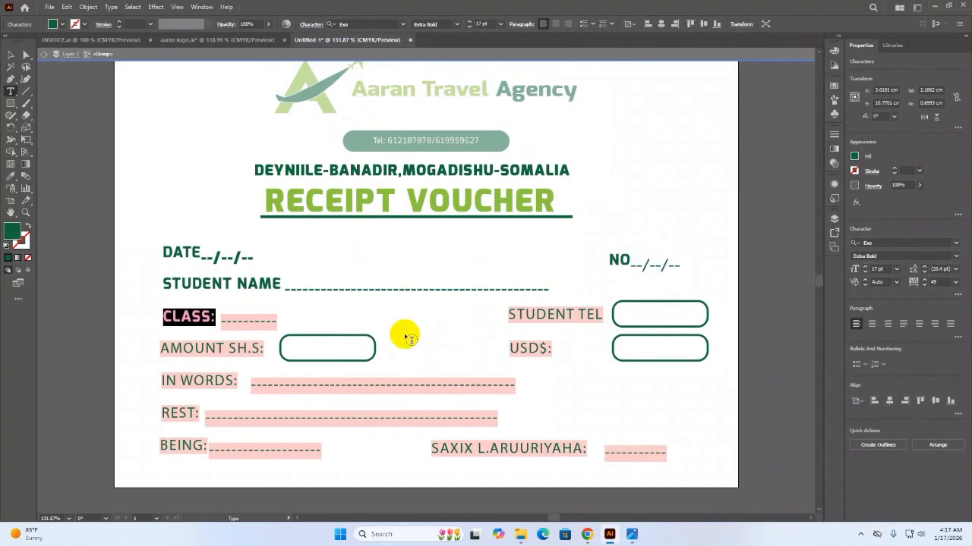
triple_click(383, 386)
triple_click(531, 348)
click(355, 24)
triple_click(350, 418)
click(376, 24)
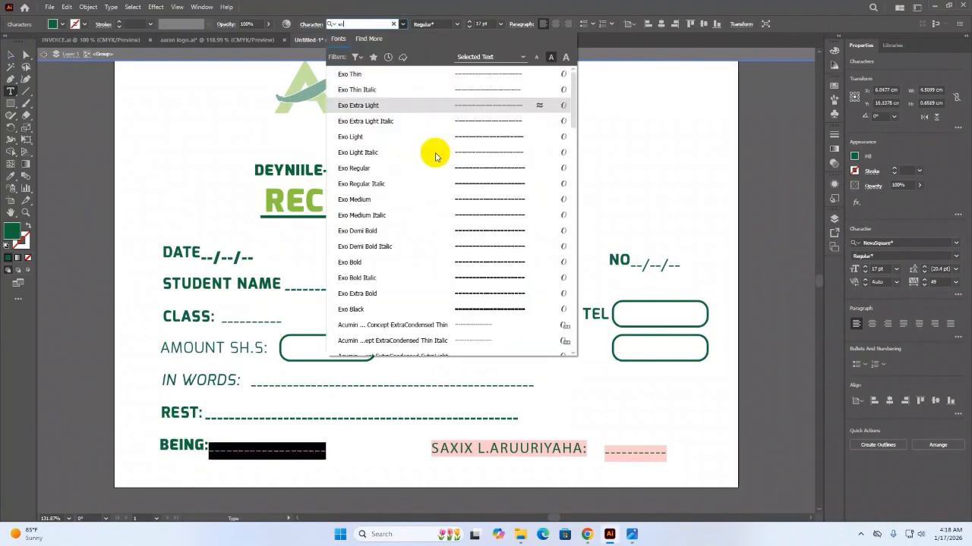
click(434, 152)
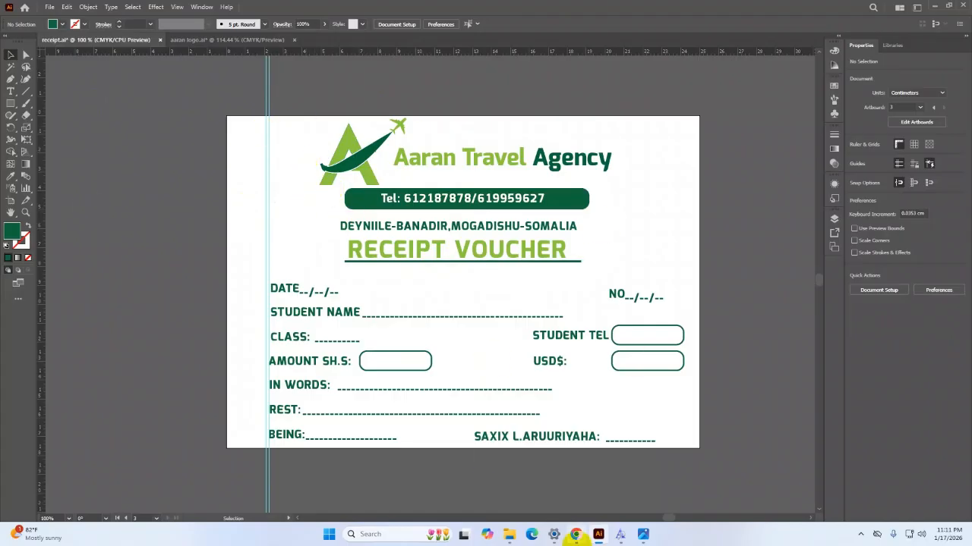
Switch to Photos to examine the receipt book mockup image invoice-books-mockup.jpg, and return to Illustrator.
mouse_move(642, 534)
click(607, 477)
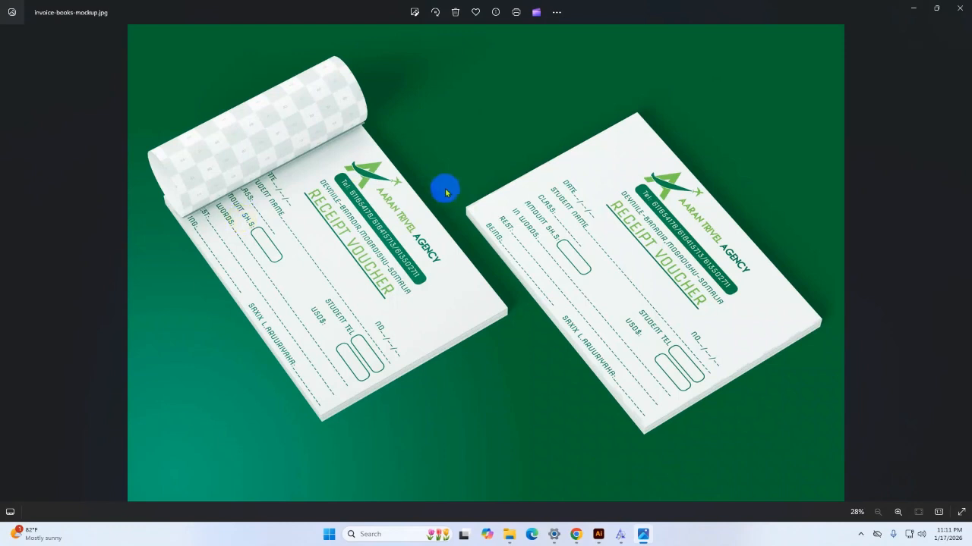
click(611, 536)
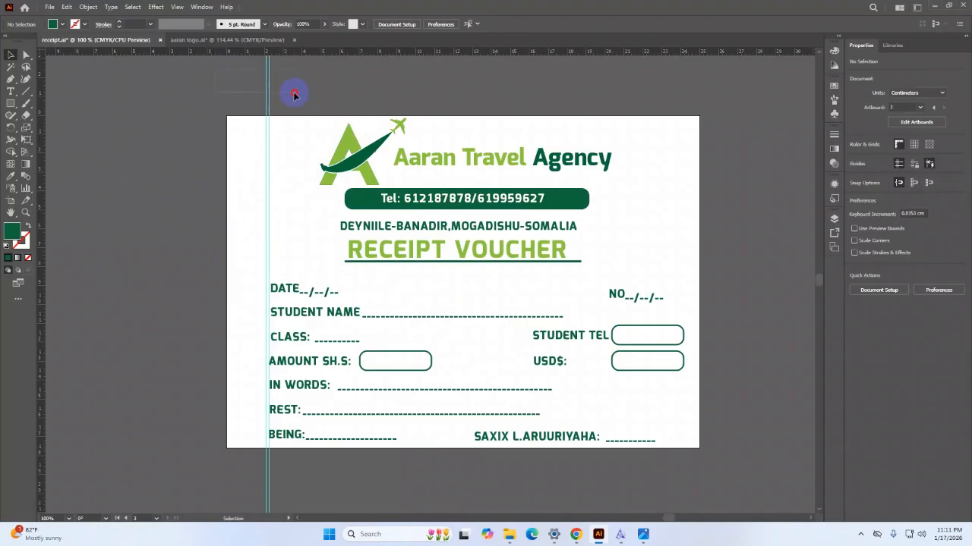
Delete the vertical guides running along the start of the field labels.
drag(294, 94, 295, 93)
key(Delete)
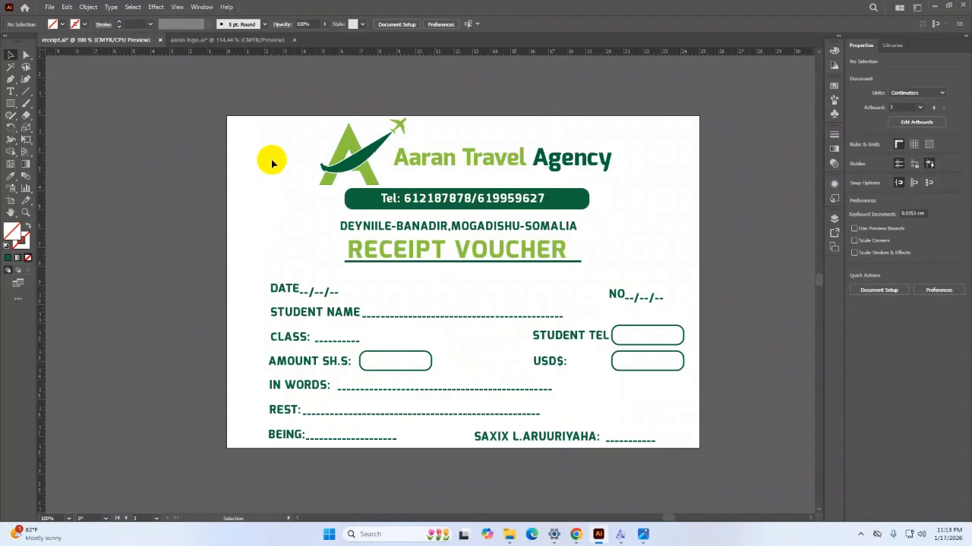
Check the artboard's size and create a new landscape document, 25 x 17.6 cm, CMYK Color, High (300 ppi).
click(11, 201)
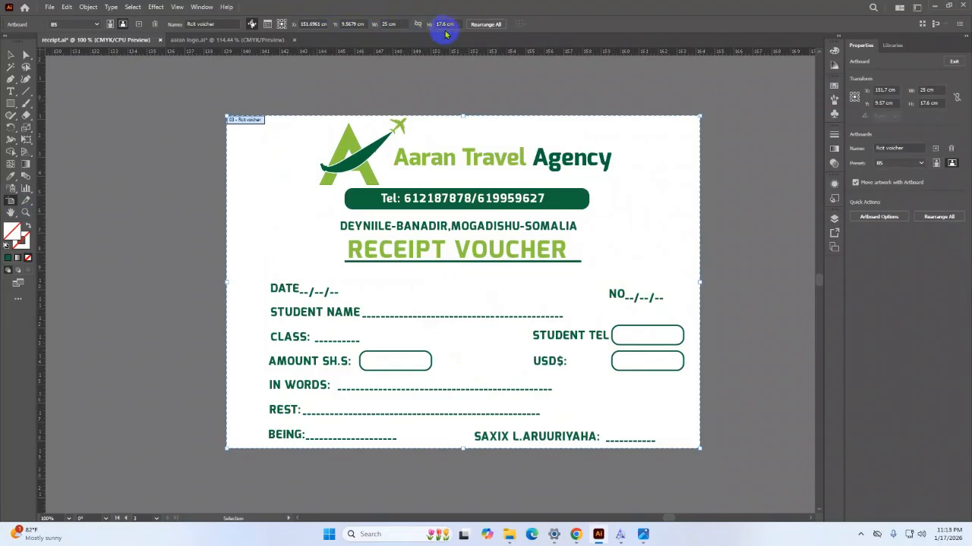
click(50, 7)
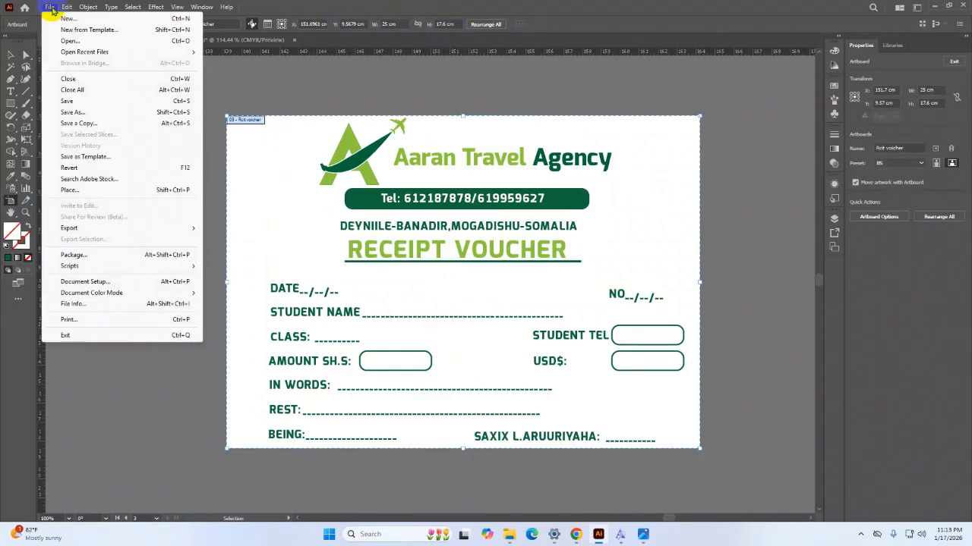
click(53, 7)
key(ctrl+n)
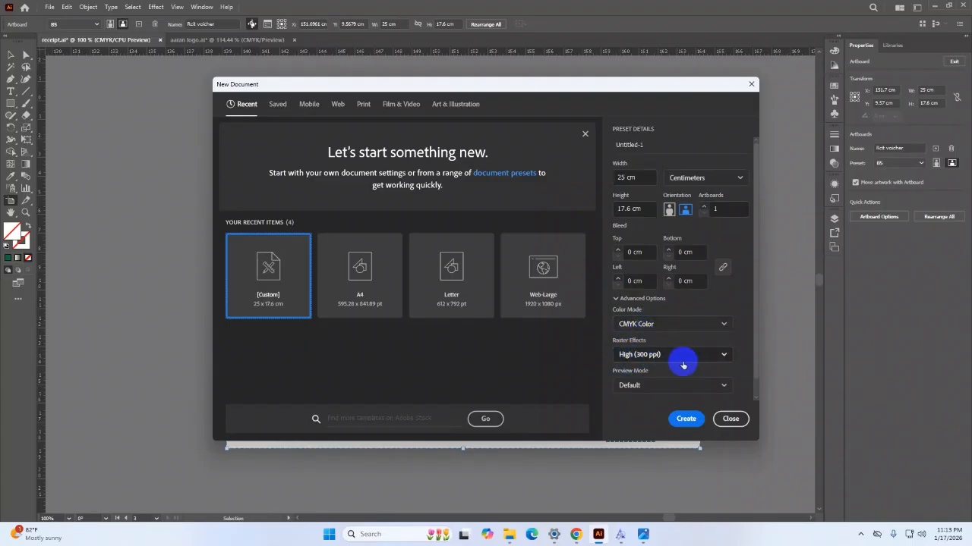
click(689, 424)
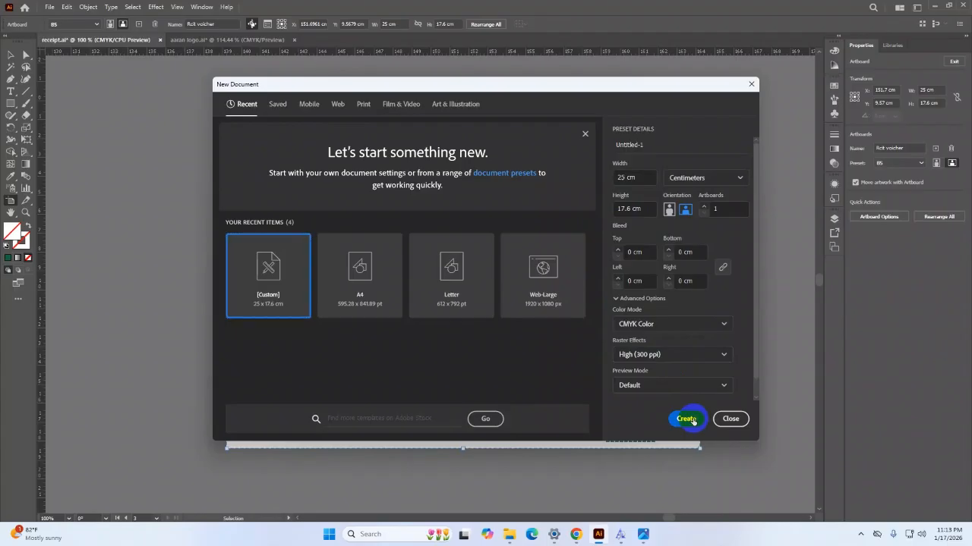
click(691, 422)
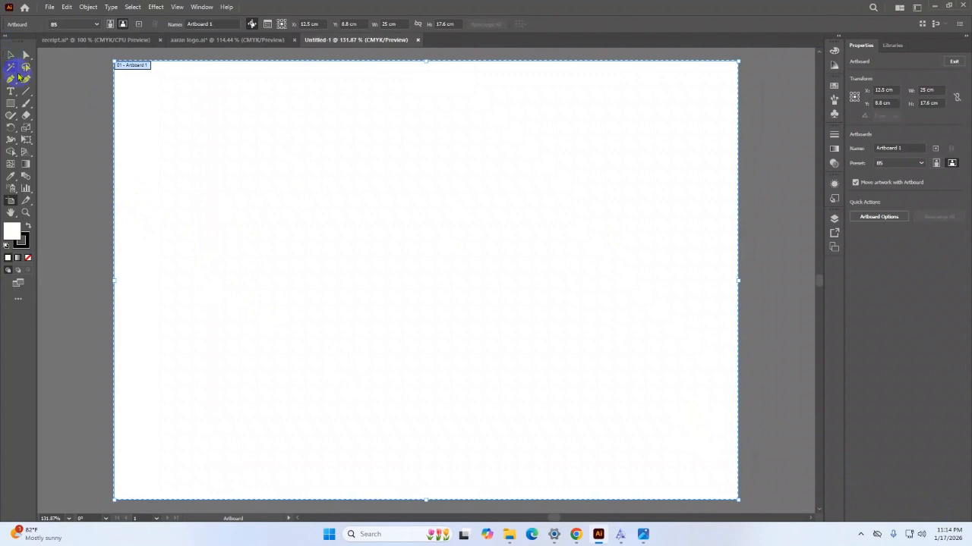
Copy the Aaran Travel Agency logo from the receipt document into the new blank document.
click(11, 57)
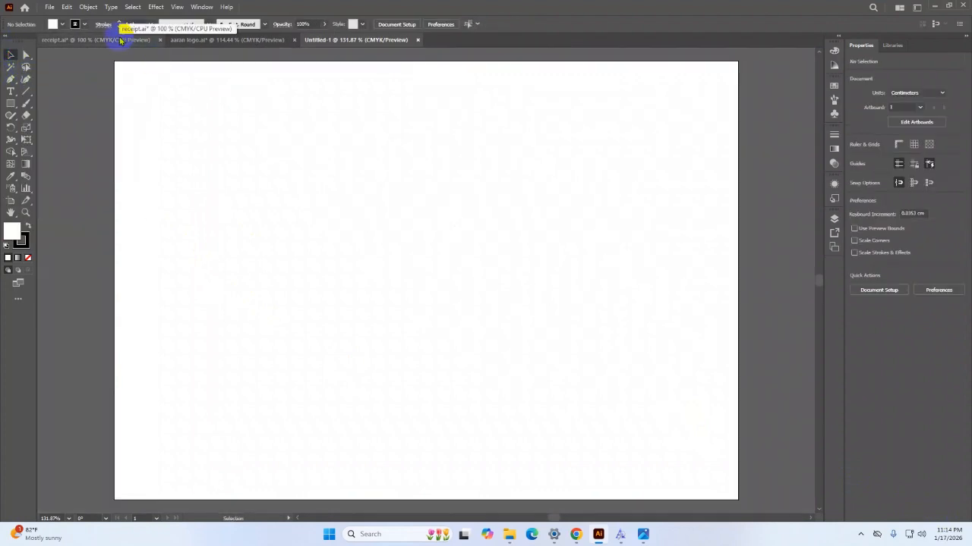
click(204, 40)
click(282, 253)
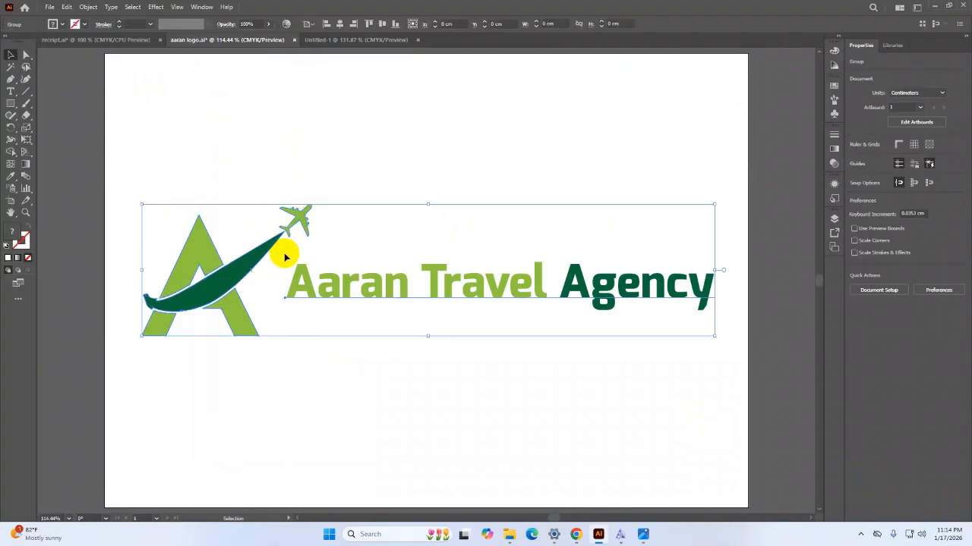
click(86, 39)
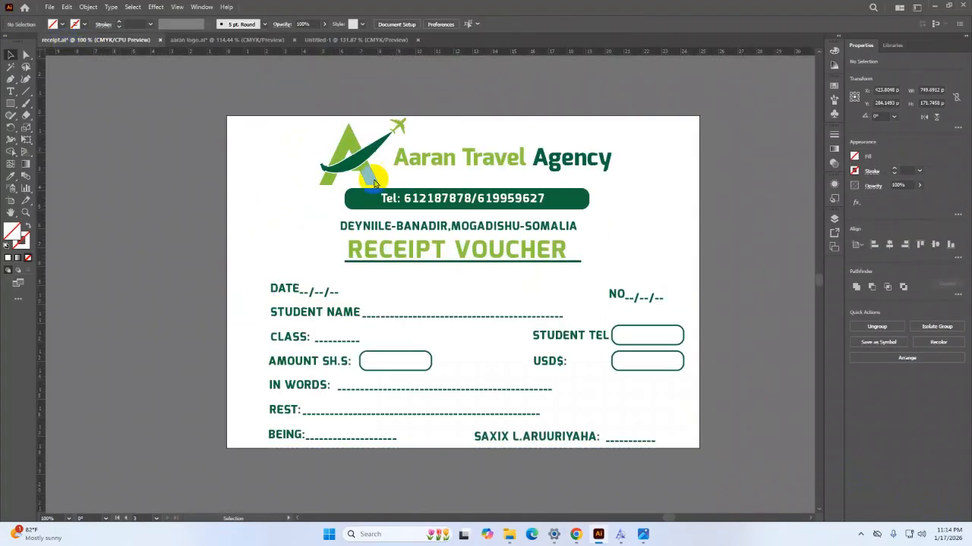
click(490, 168)
drag(490, 169, 350, 135)
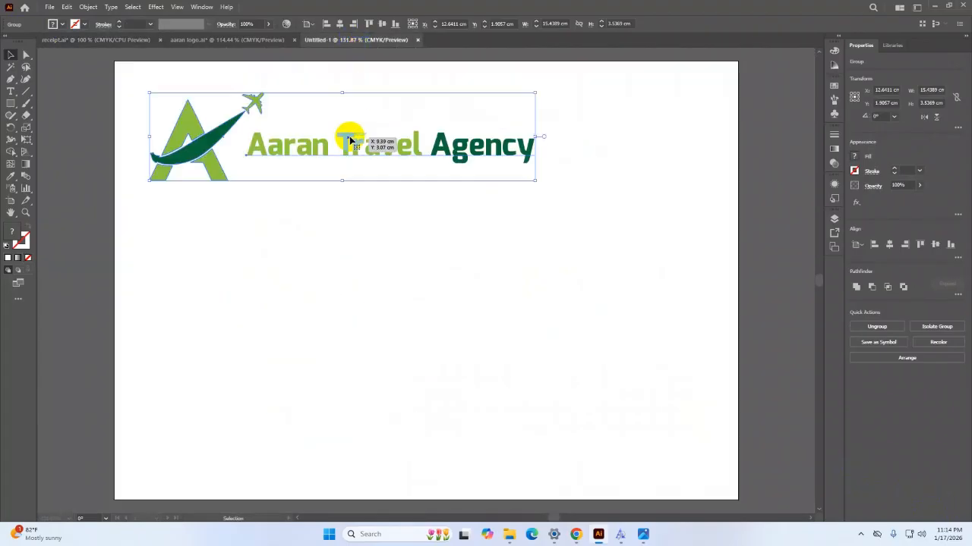
Move the logo up to the artboard's upper edge and centre it horizontally on the artboard.
click(339, 23)
drag(456, 153, 431, 131)
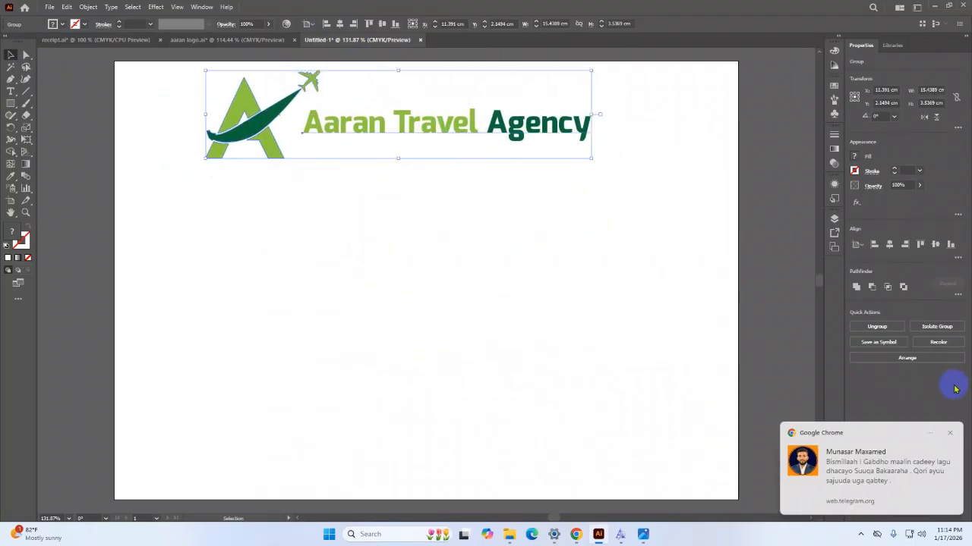
click(950, 432)
drag(389, 129, 400, 124)
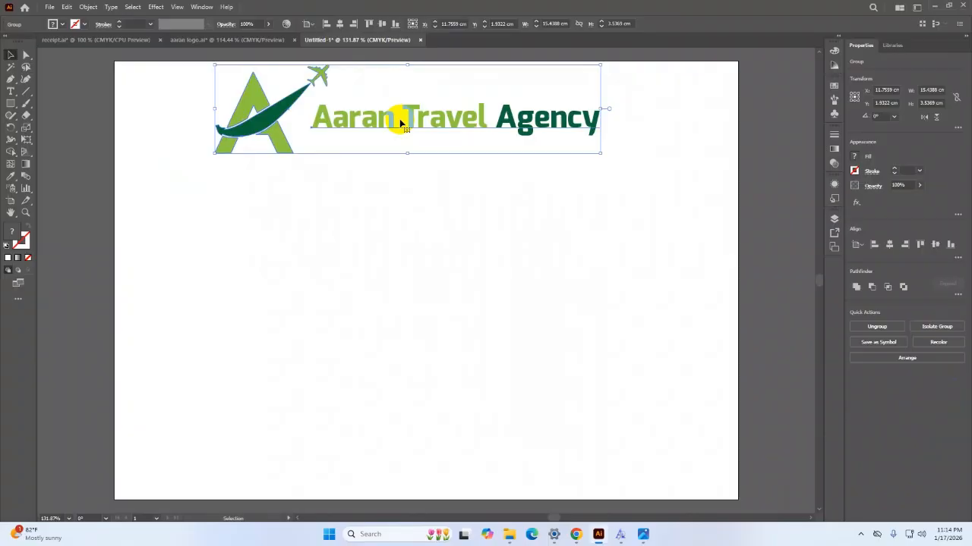
click(340, 23)
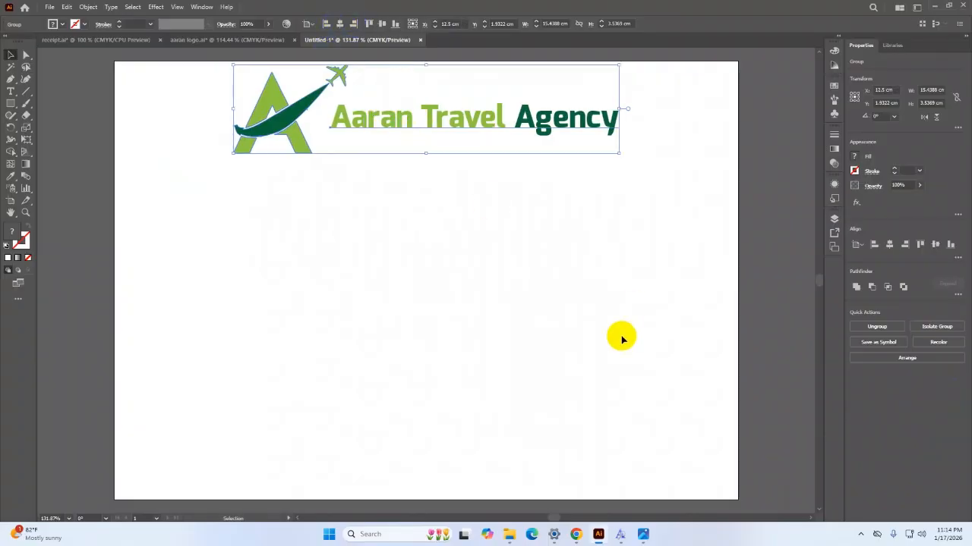
click(147, 69)
In the receipt document, draw a dark green rectangle about 13.3 x 1.8 cm using the phone banner's fill.
click(124, 40)
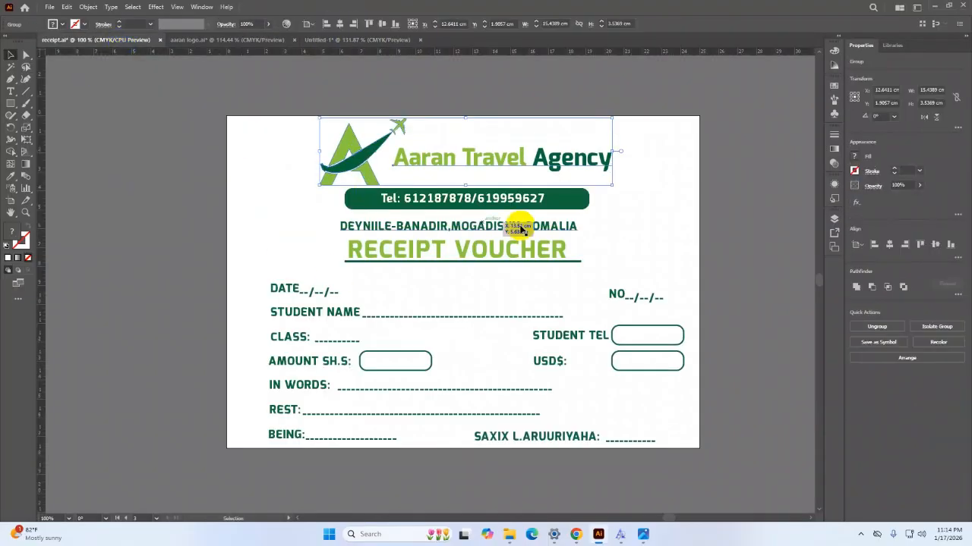
click(570, 204)
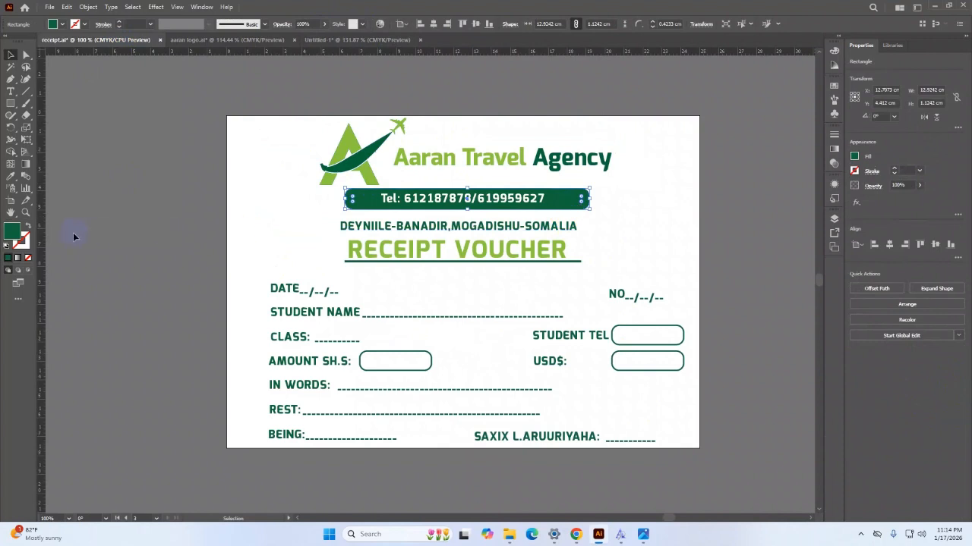
drag(11, 103, 86, 87)
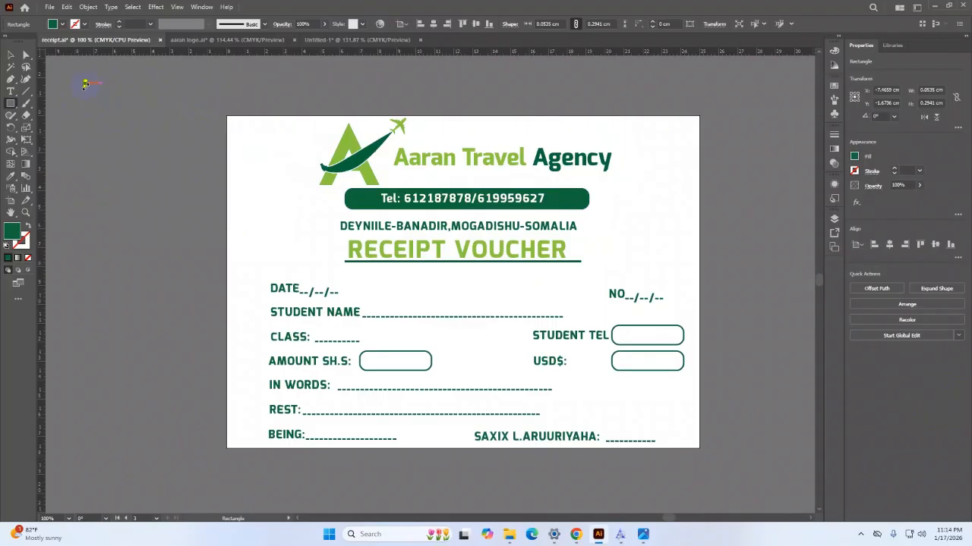
key(Delete)
drag(71, 83, 321, 117)
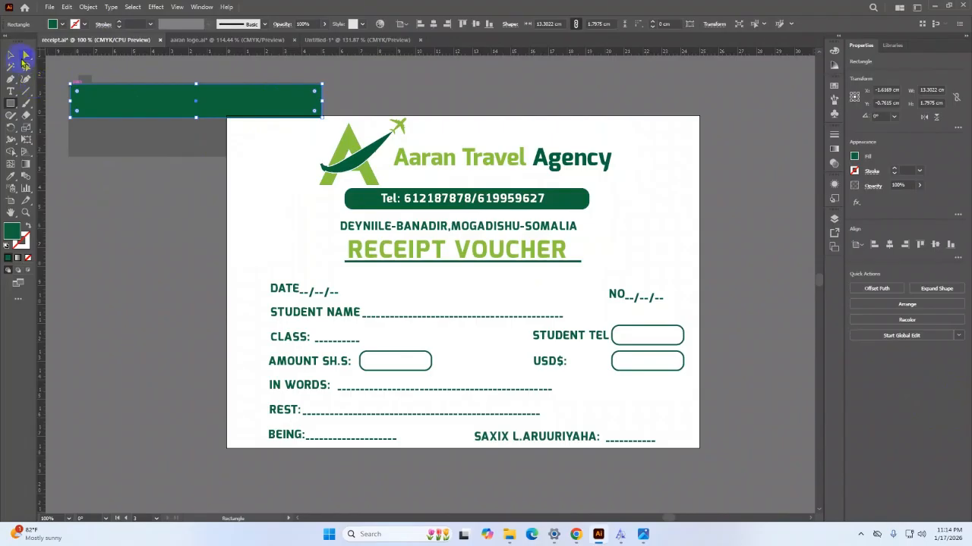
Round all corners of the green rectangle to a radius of about 0.9 cm.
click(26, 56)
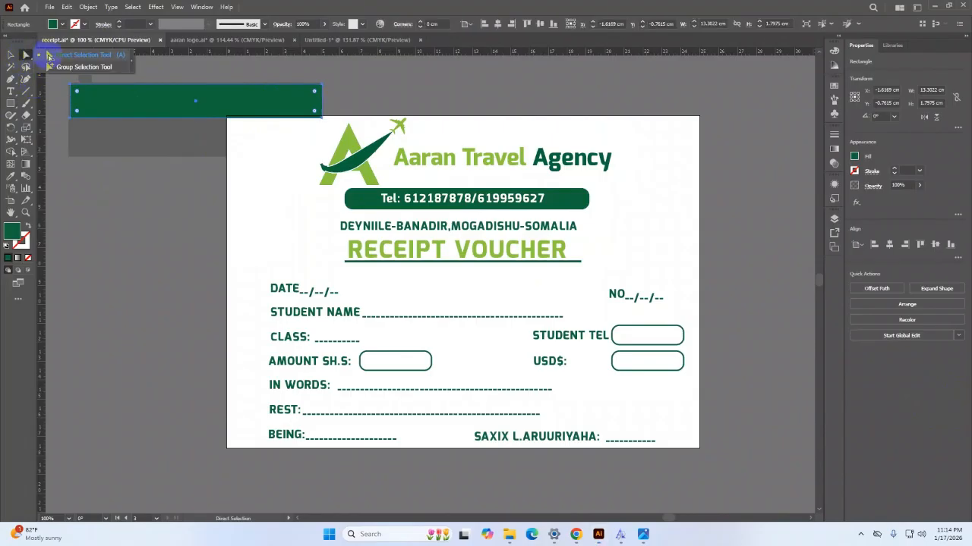
click(309, 99)
drag(310, 94, 289, 97)
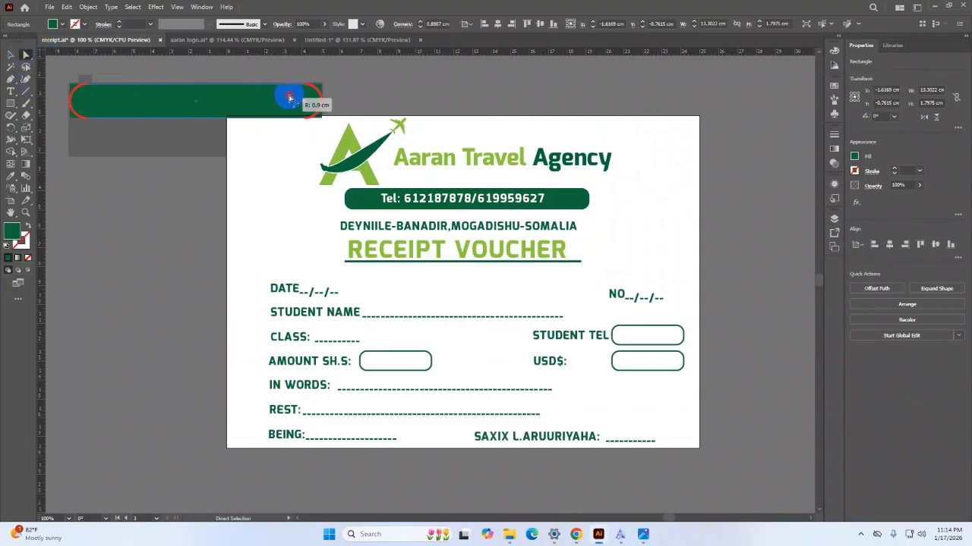
click(354, 97)
Place a copy of the rounded green bar in the Untitled-1 document, just below the logo.
drag(173, 105, 375, 200)
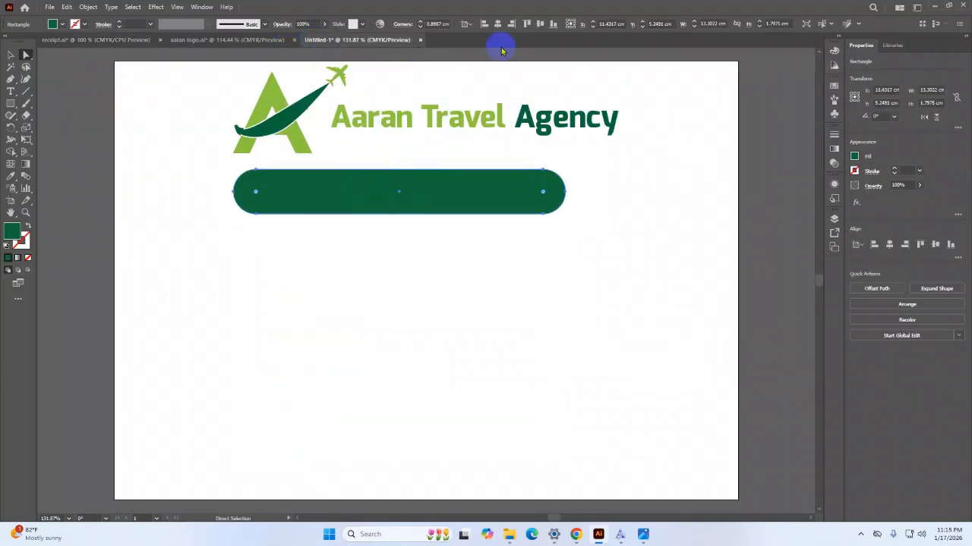
click(503, 25)
drag(456, 209, 465, 202)
Copy the white telephone text from the receipt document onto the new green bar and centre it horizontally on the artboard.
click(121, 40)
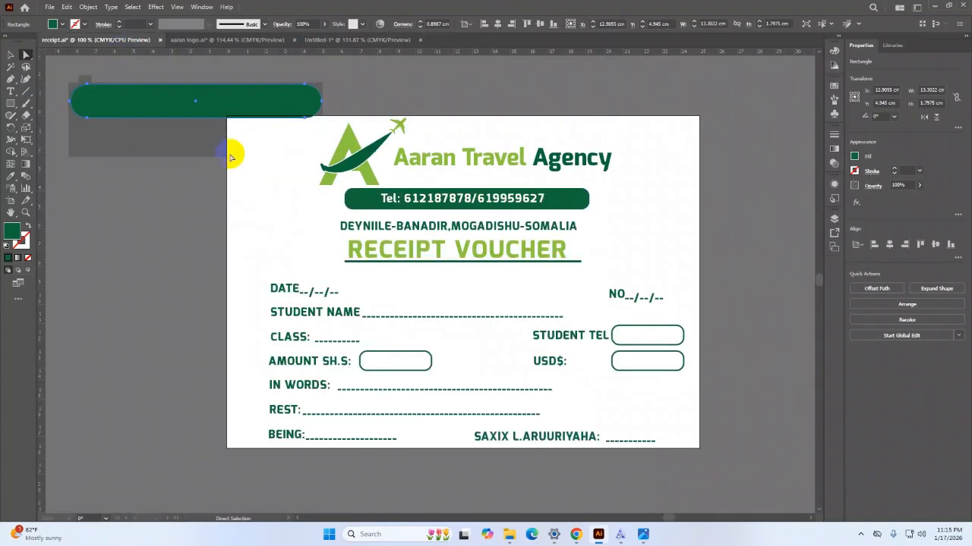
click(436, 201)
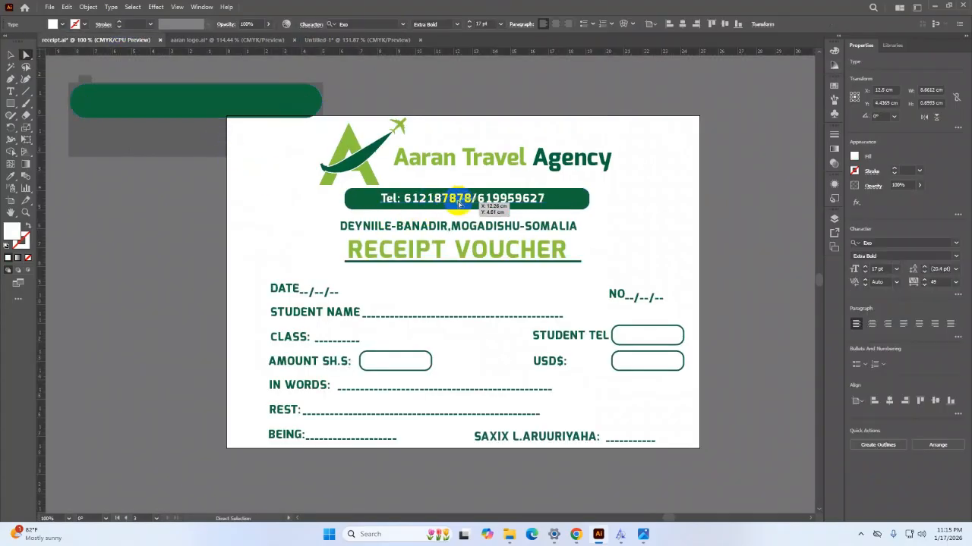
click(11, 55)
click(479, 203)
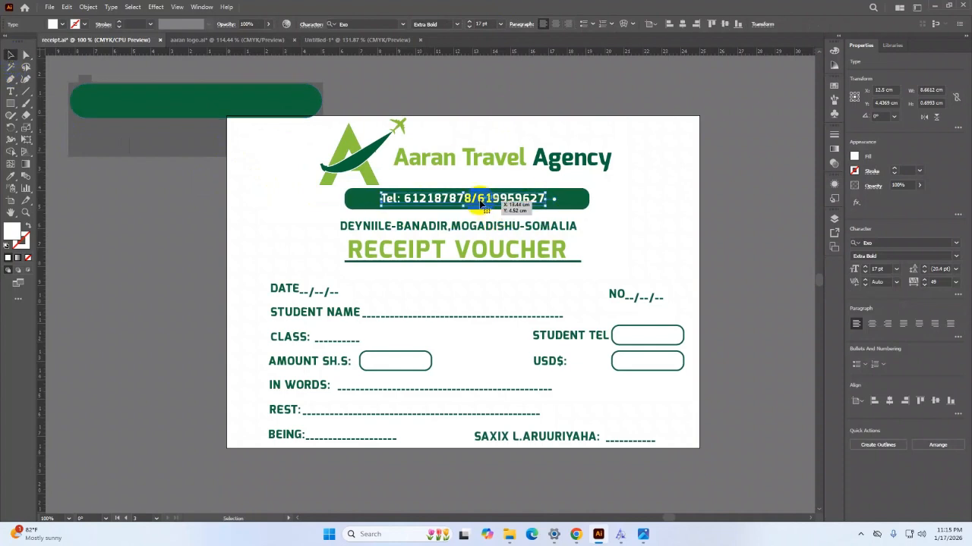
drag(480, 204, 451, 203)
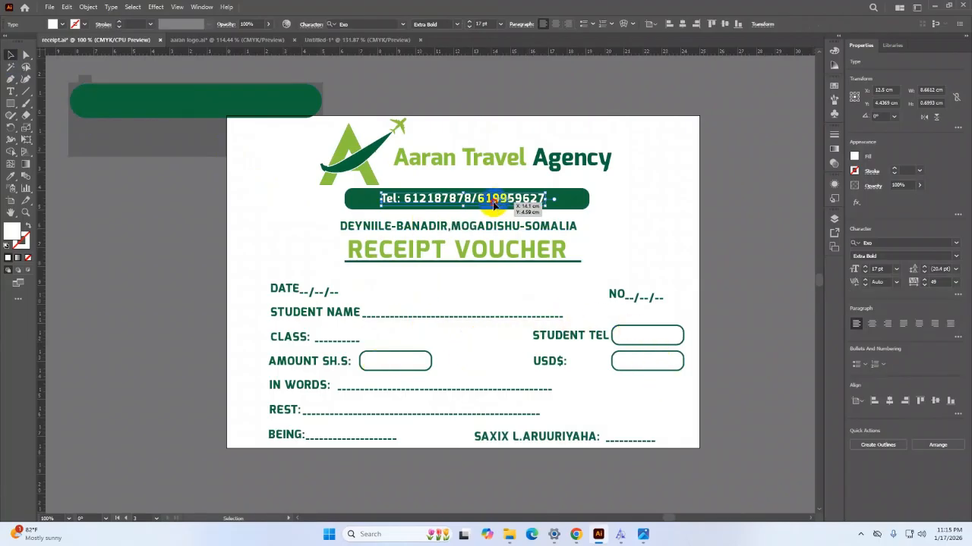
click(349, 41)
click(448, 188)
key(ctrl+v)
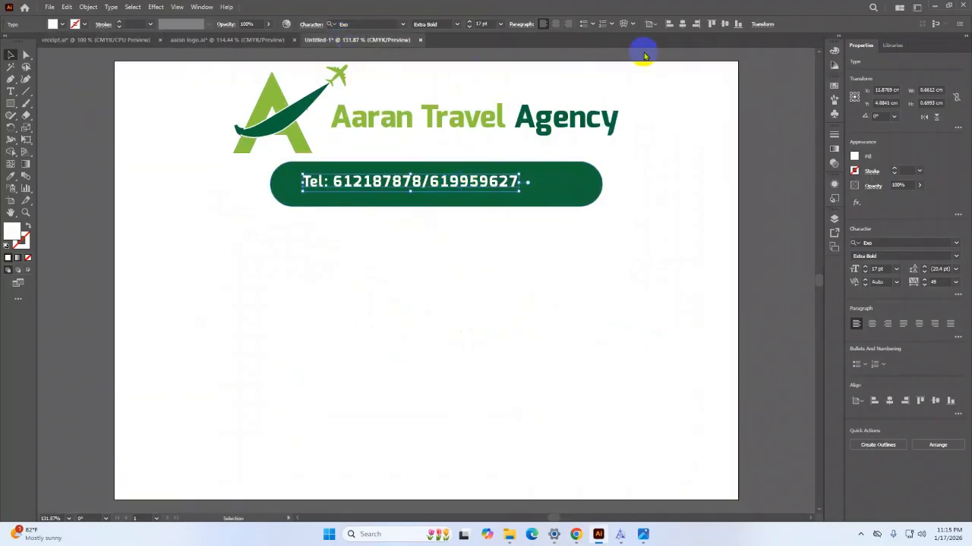
click(682, 24)
click(670, 202)
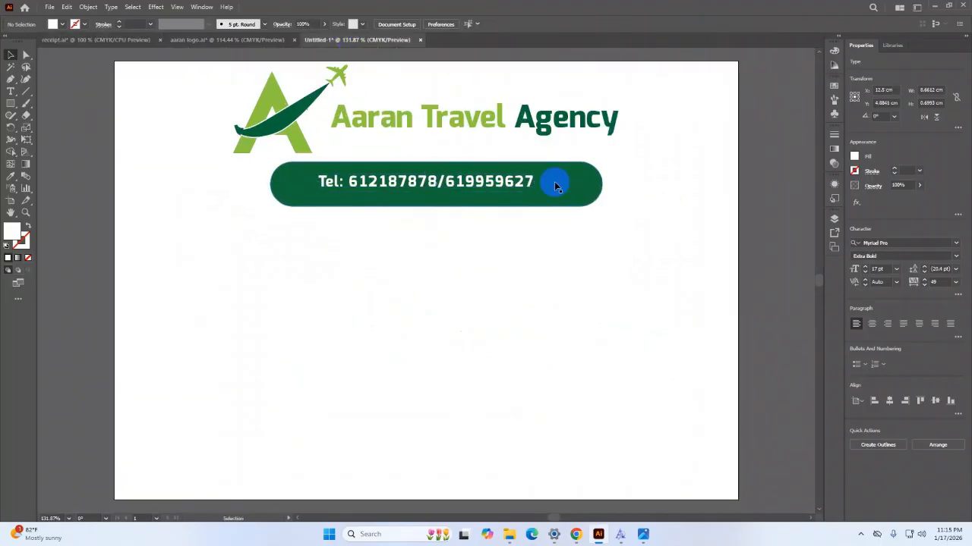
Narrow the green bar from both ends to a width of about 11.1 cm around the telephone text.
click(578, 192)
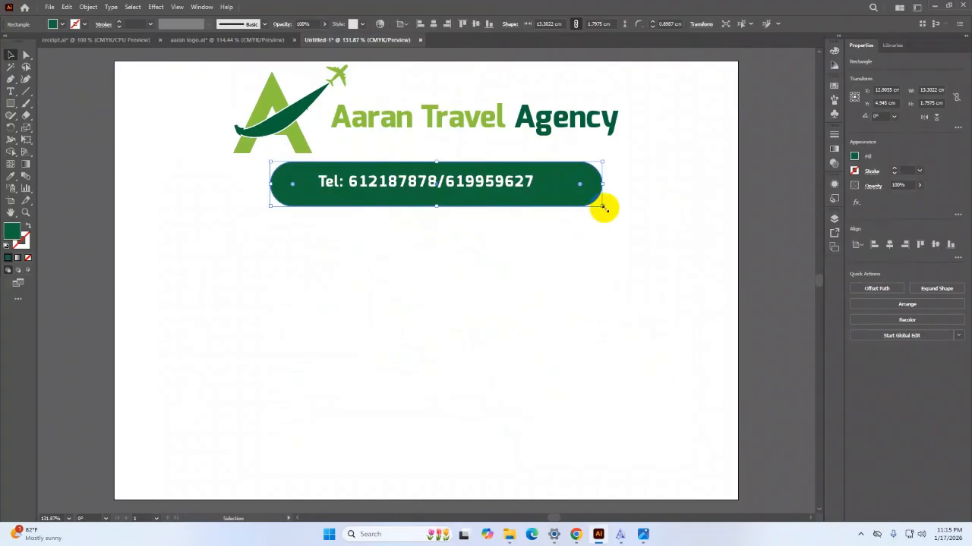
drag(605, 206, 567, 201)
click(373, 191)
click(281, 176)
mouse_move(281, 177)
mouse_down()
mouse_move(269, 159)
mouse_move(288, 163)
mouse_up()
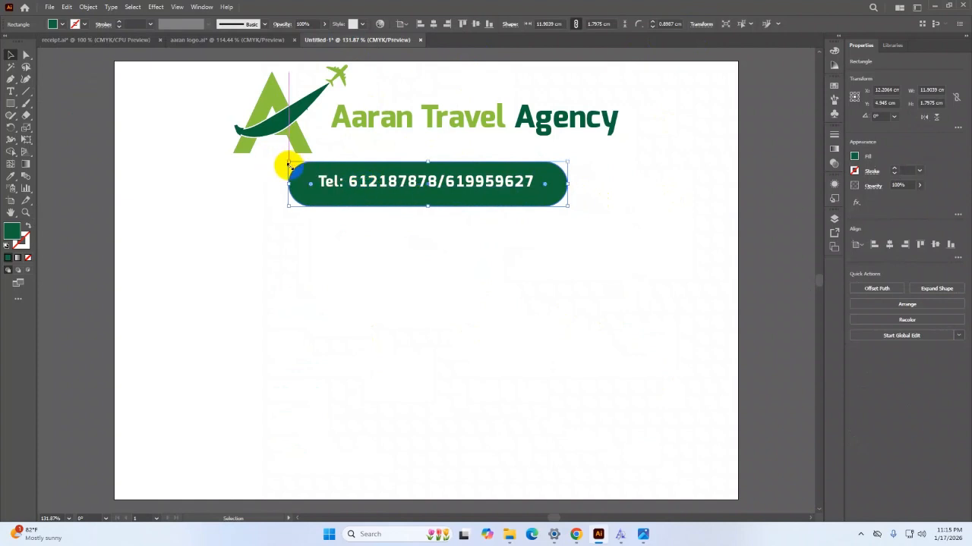
click(429, 162)
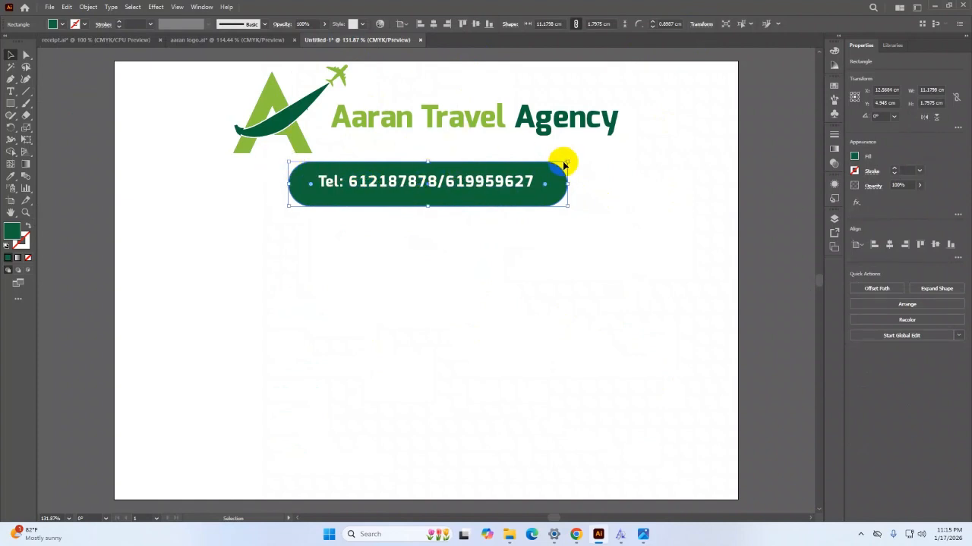
drag(568, 163, 565, 167)
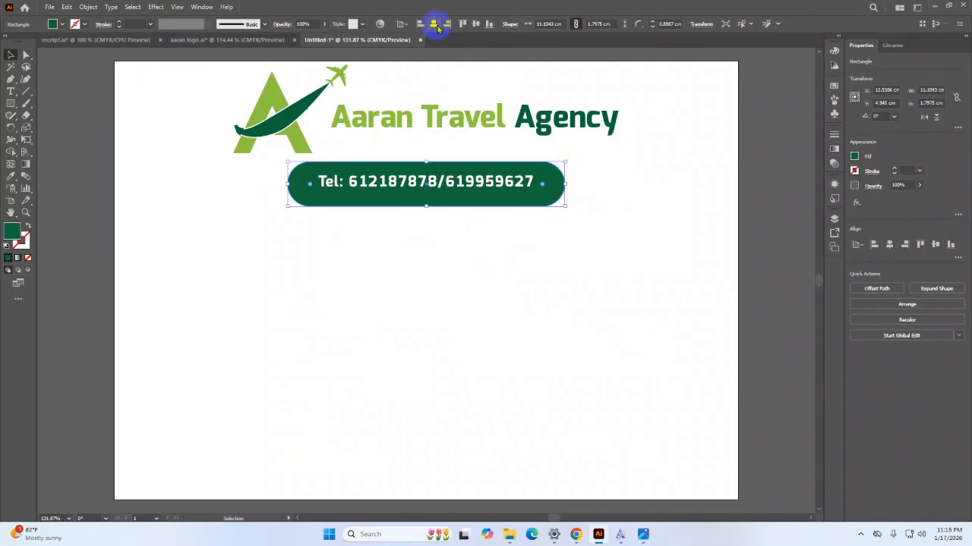
click(463, 186)
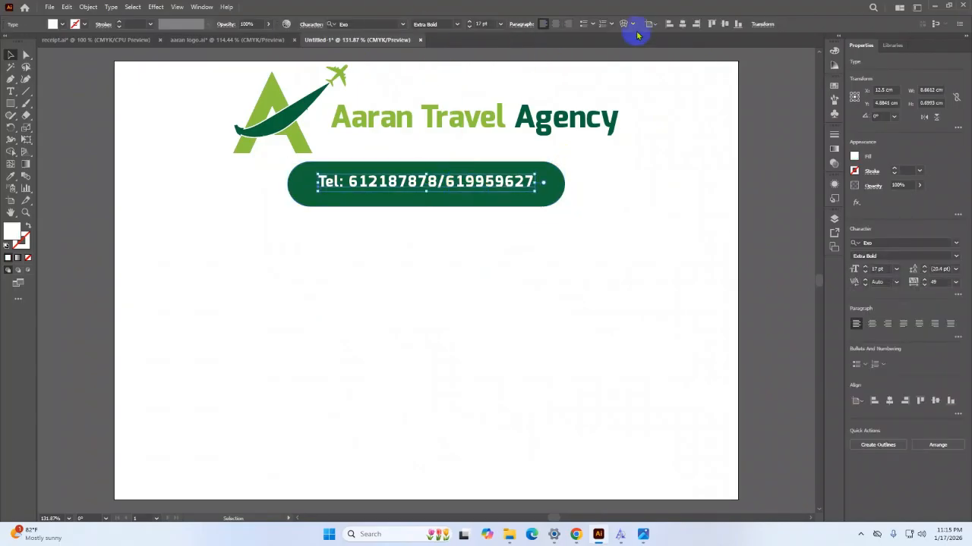
click(647, 167)
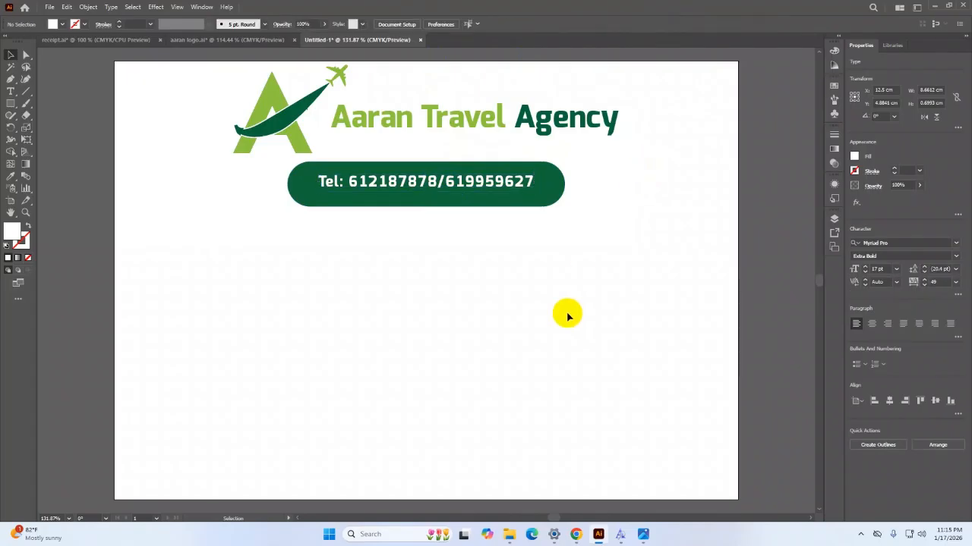
Switch to the receipt document and shift the DEYNIILE-BANADIR address line slightly towards the right and down.
click(134, 40)
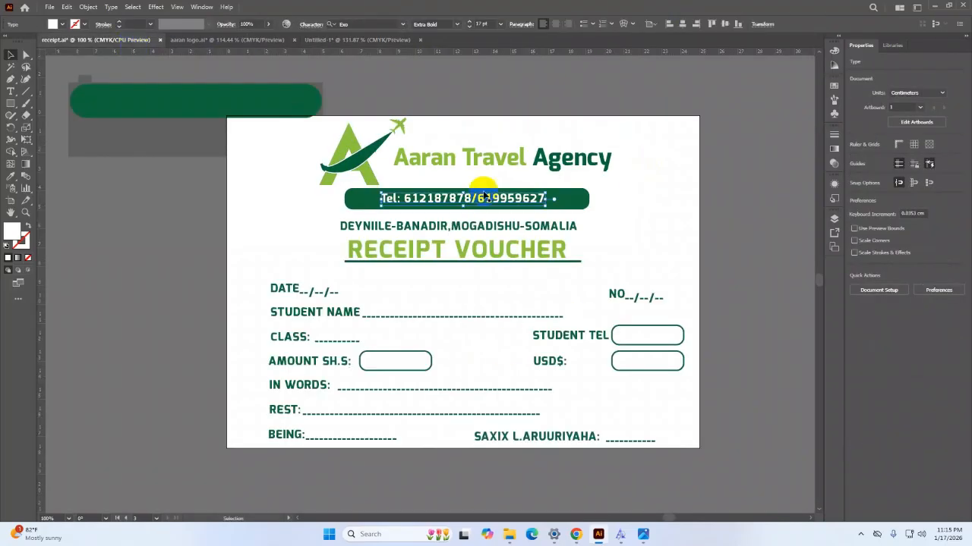
click(402, 226)
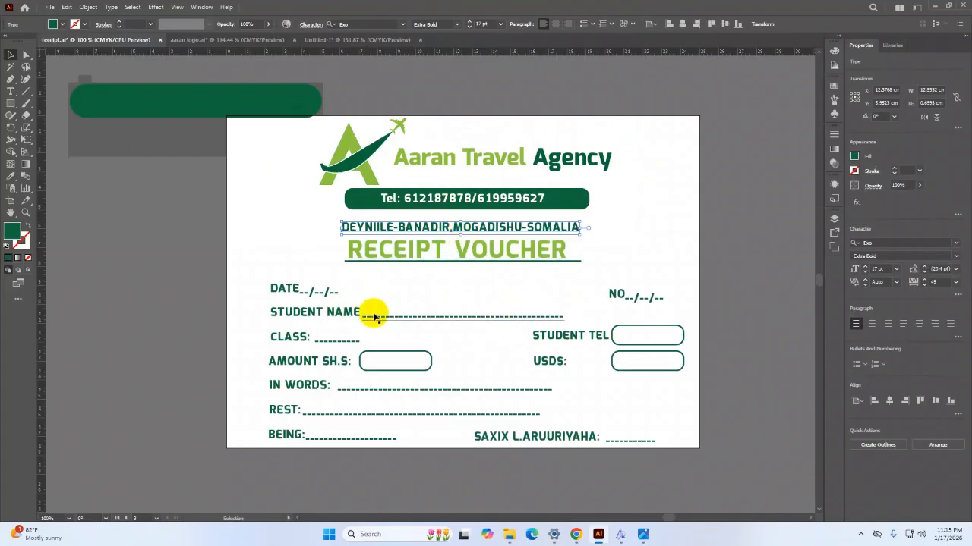
click(256, 210)
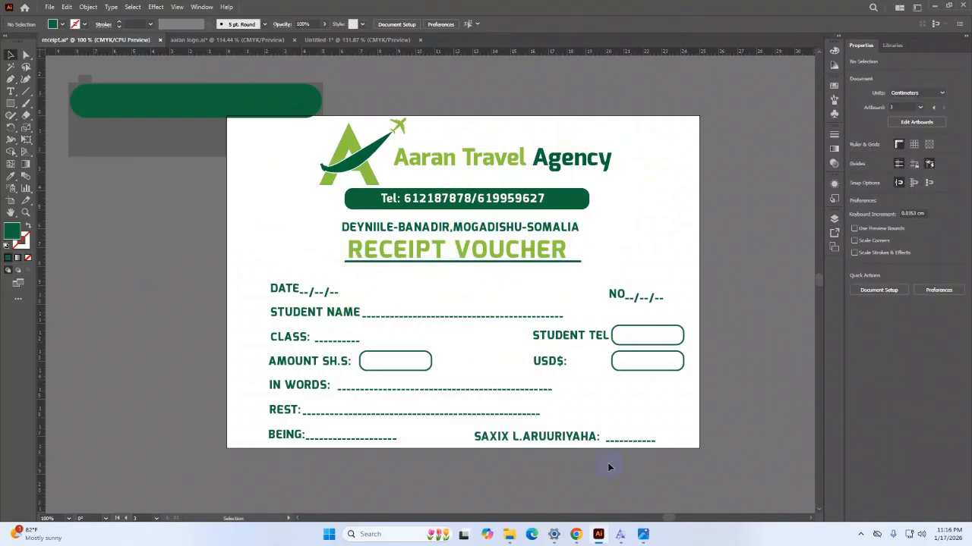
Draw an unfilled, green-outlined rectangle about 5 x 1.7 cm beside the artboard, with corners rounded to about 0.66 cm, matching the Student Tel box's style.
click(643, 328)
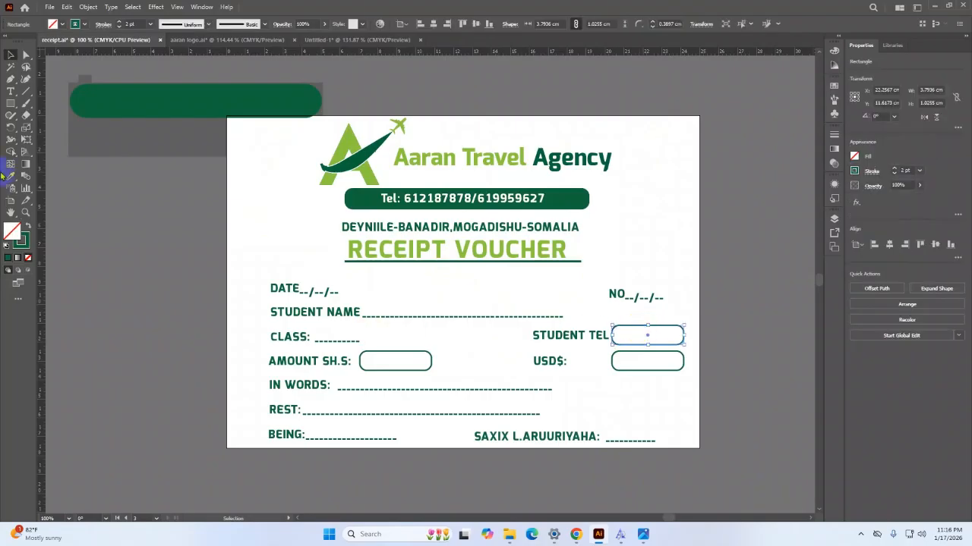
drag(12, 106, 30, 103)
mouse_move(89, 211)
mouse_down()
mouse_move(120, 240)
mouse_move(185, 241)
mouse_move(161, 227)
mouse_up()
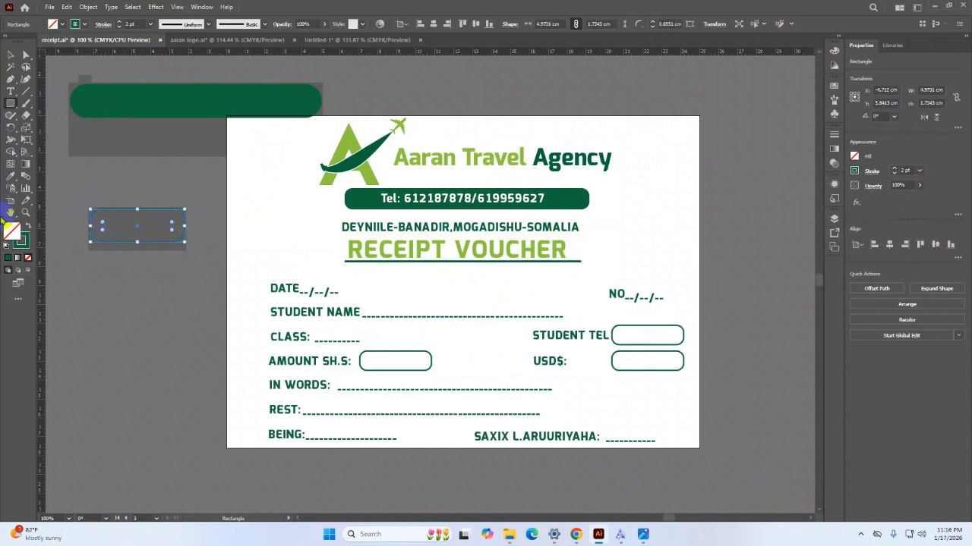
Sample the large green bar's colour onto the new rectangle, swap it from fill to stroke, and set the stroke weight to 3 pt.
click(12, 179)
click(165, 98)
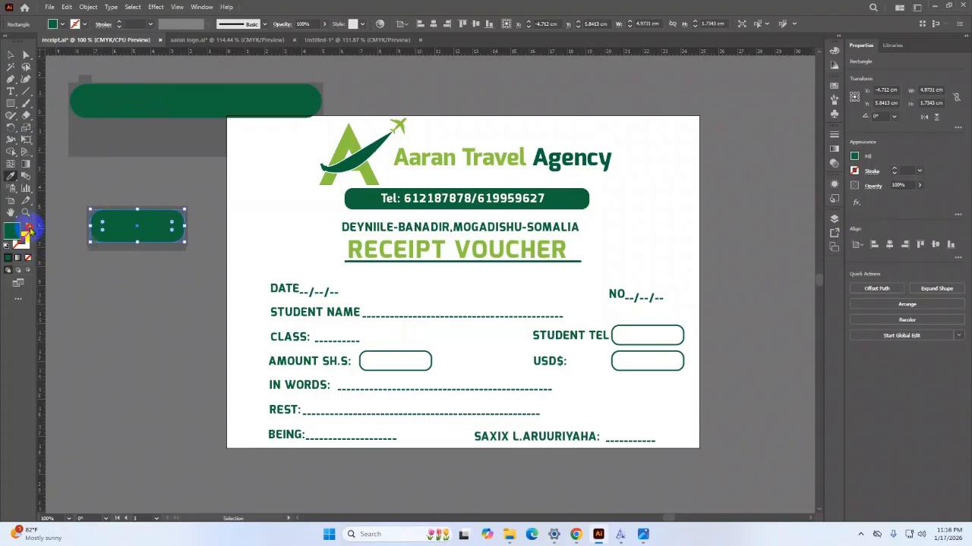
click(27, 228)
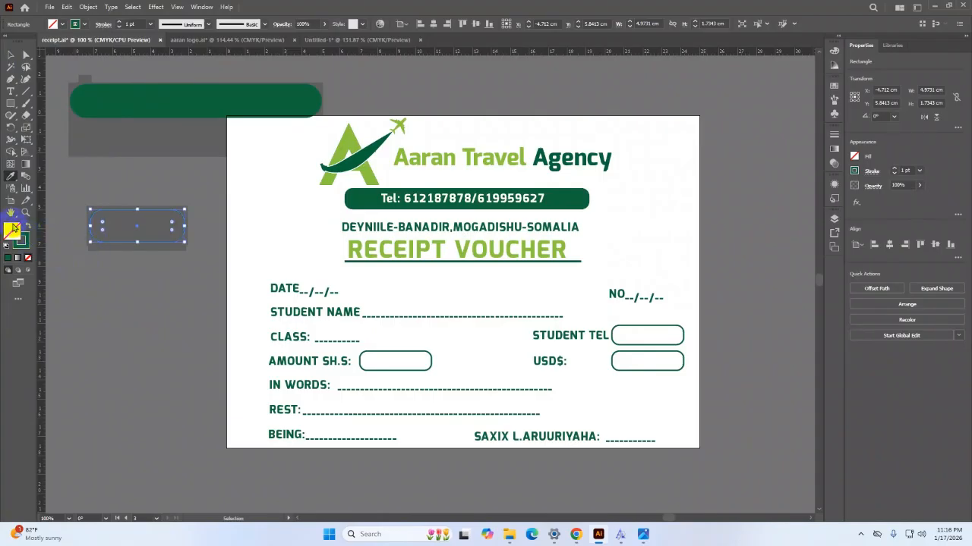
key(v)
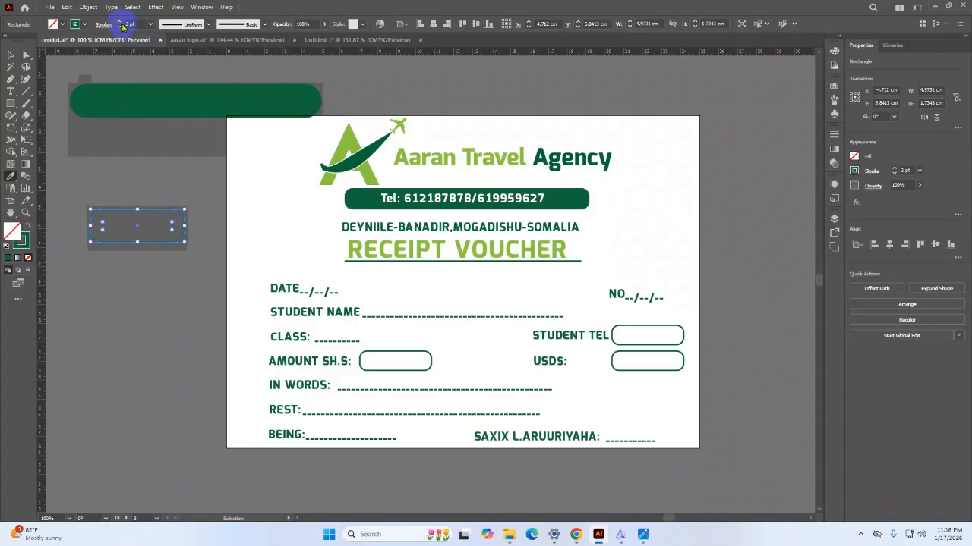
click(10, 56)
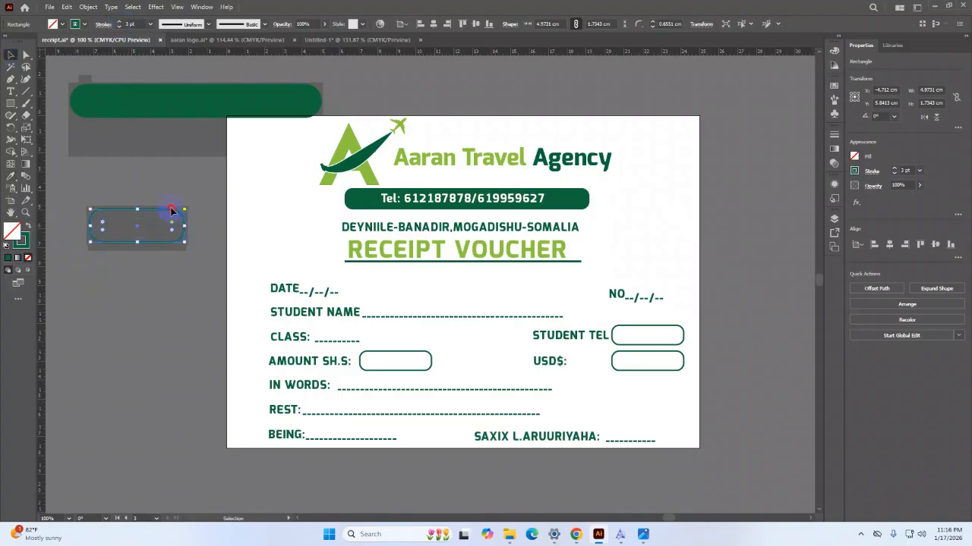
click(187, 224)
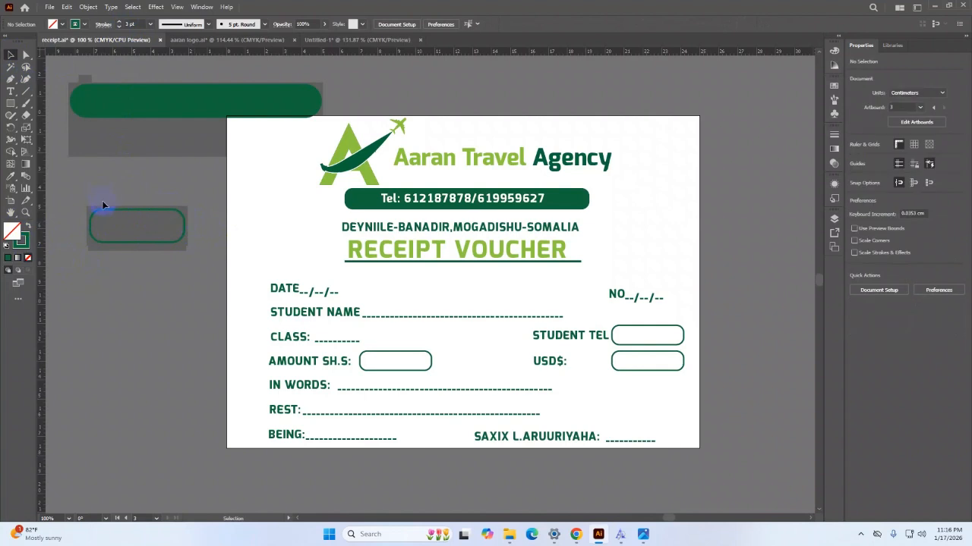
drag(110, 215, 388, 278)
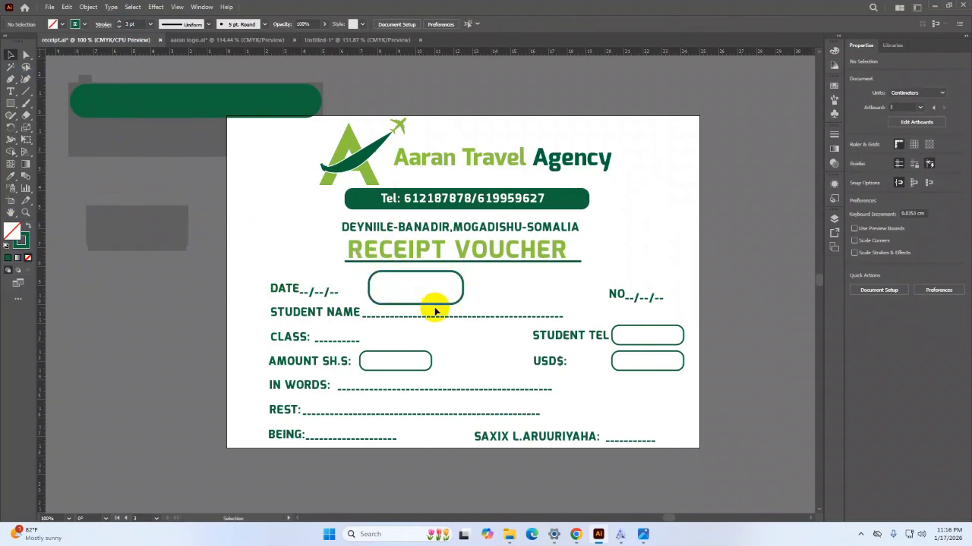
key(ctrl+z)
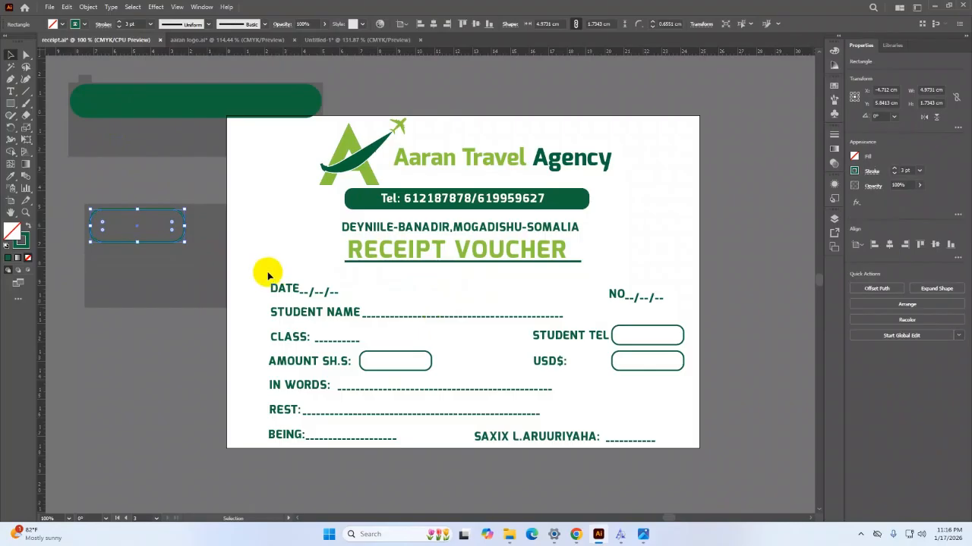
click(262, 236)
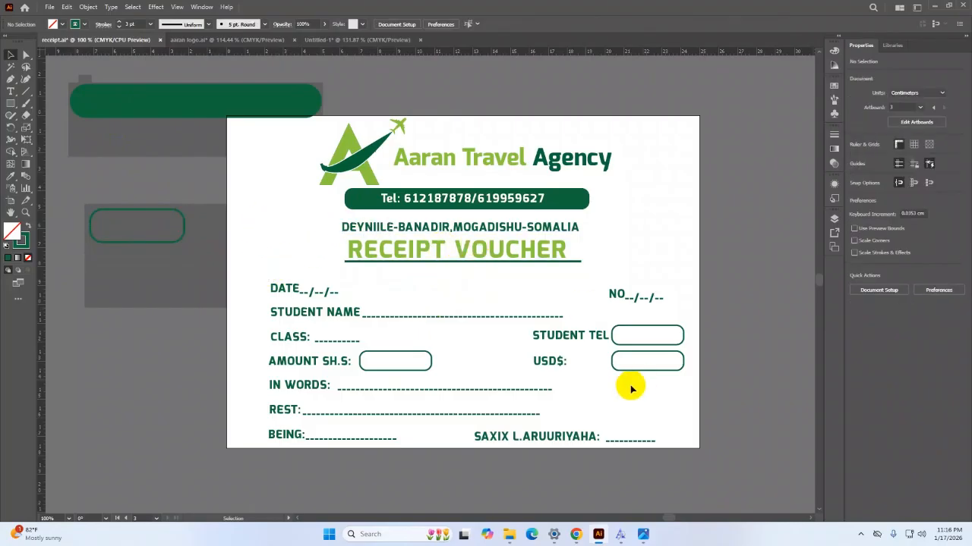
Group everything from the address line down to the last form row, copy the group into Untitled-1 and centre it horizontally on the artboard.
drag(263, 218, 681, 440)
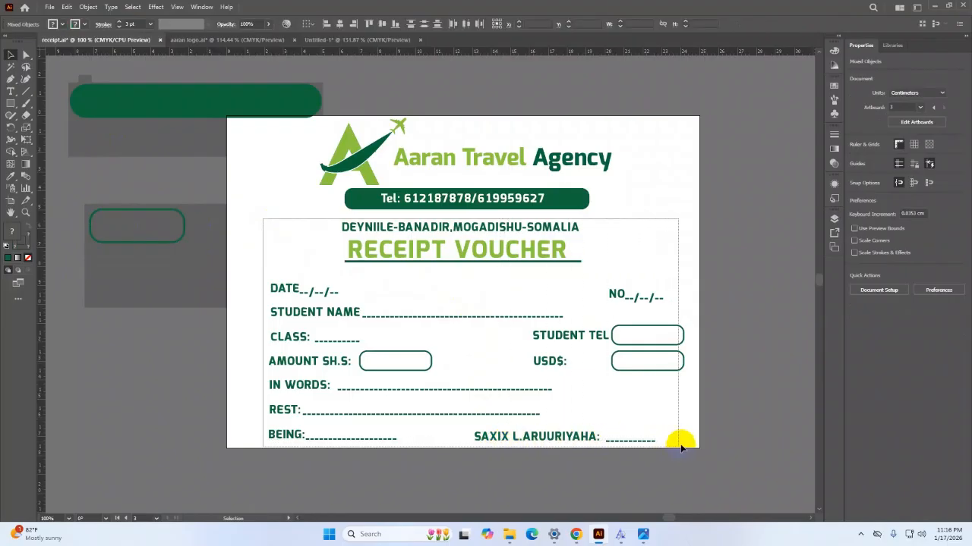
right_click(448, 258)
click(473, 377)
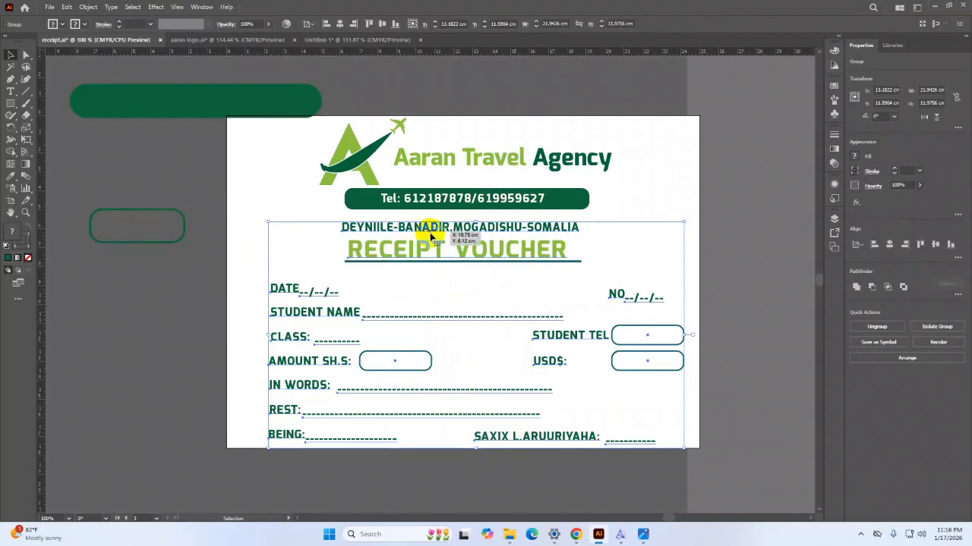
drag(431, 235, 396, 236)
click(340, 24)
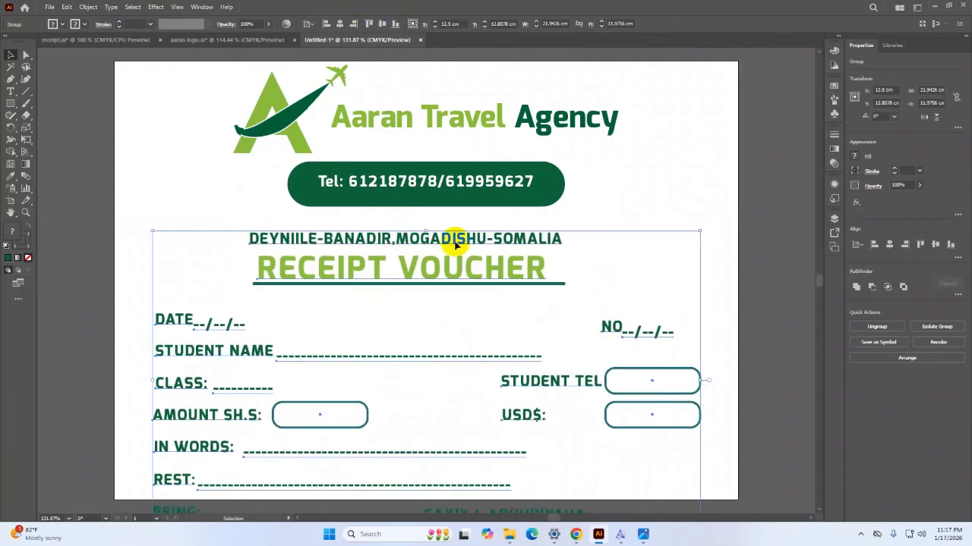
Move the form group up to fit all rows on the artboard and raise the telephone bar with its text to meet the logo.
drag(467, 238, 475, 176)
click(472, 196)
Scale the Aaran Travel Agency logo down to about 14.3 cm wide and position it above the telephone bar.
click(447, 126)
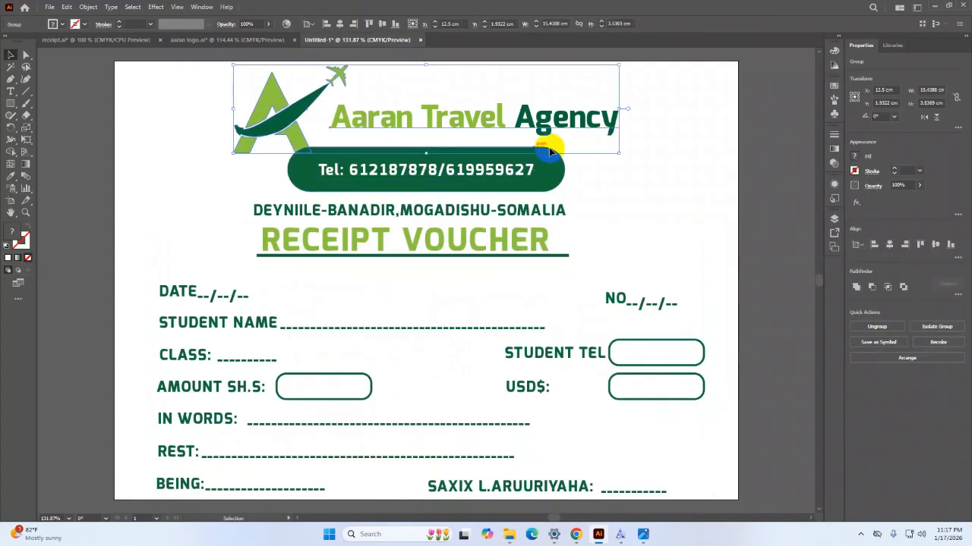
drag(619, 153, 589, 137)
drag(519, 122, 528, 120)
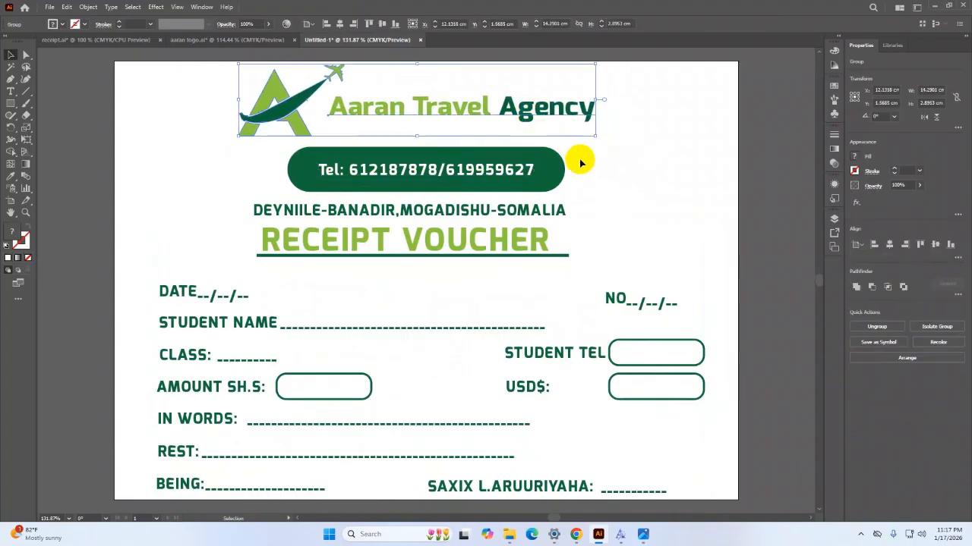
Move the green bar slightly up towards the logo and shift the telephone text 0.1 cm left on it.
click(594, 165)
drag(541, 185, 536, 179)
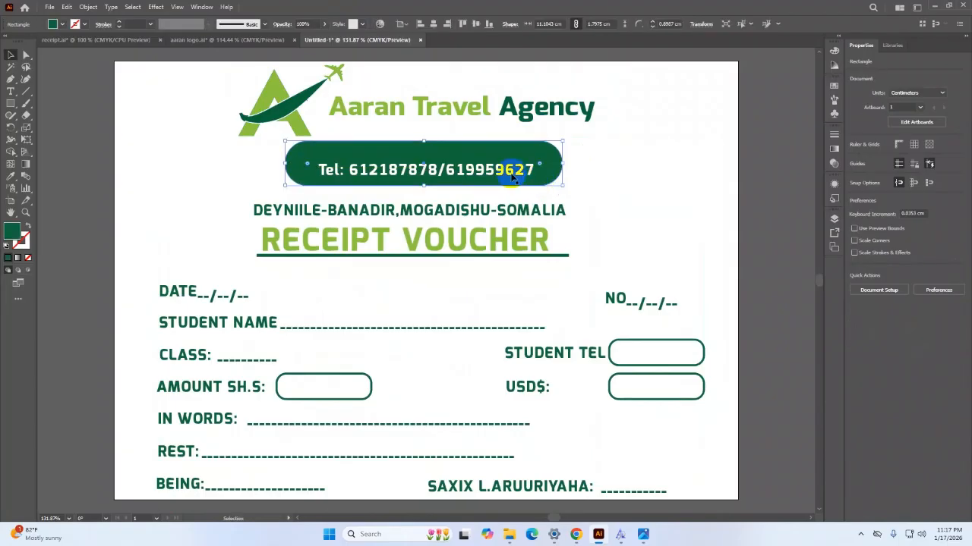
click(526, 170)
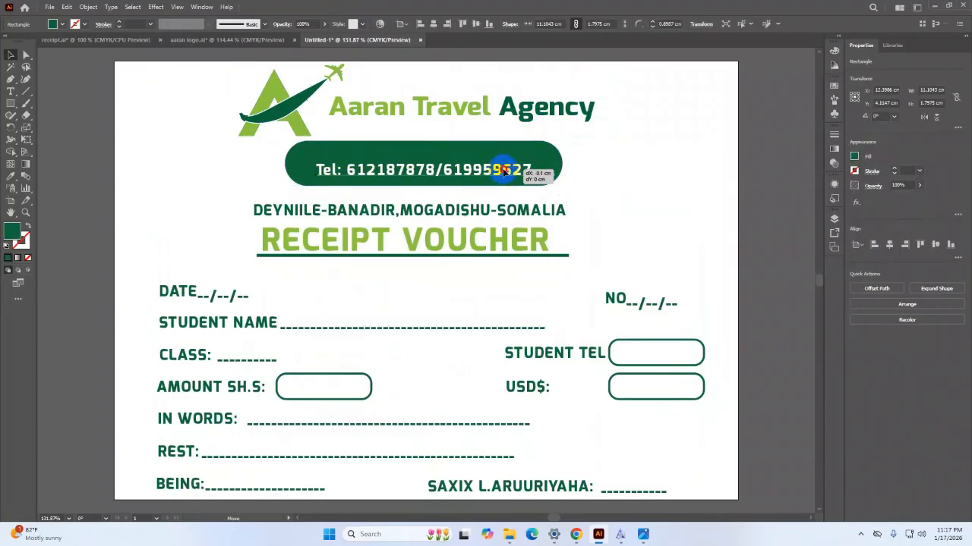
click(642, 241)
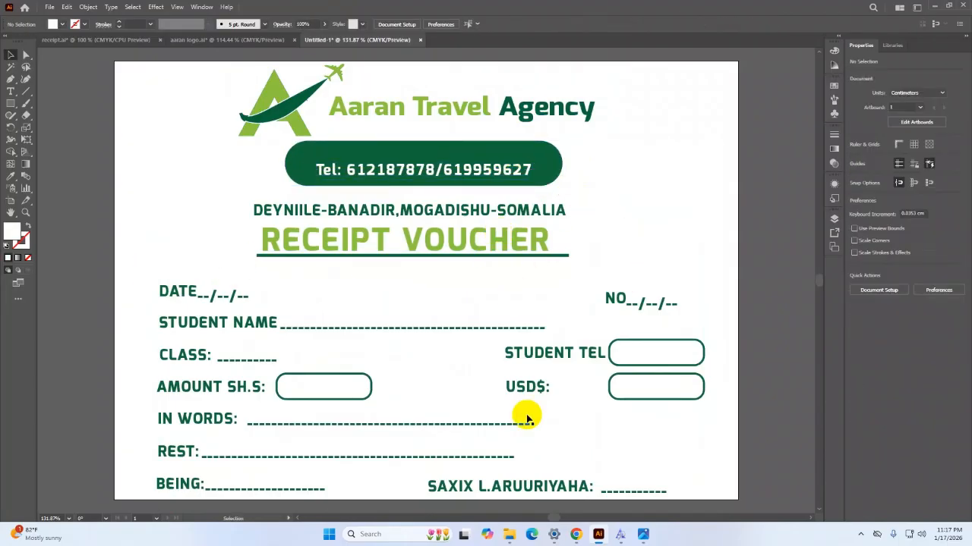
Switch to File Explorer and look through the files in the Downloads folder.
mouse_move(507, 533)
click(521, 511)
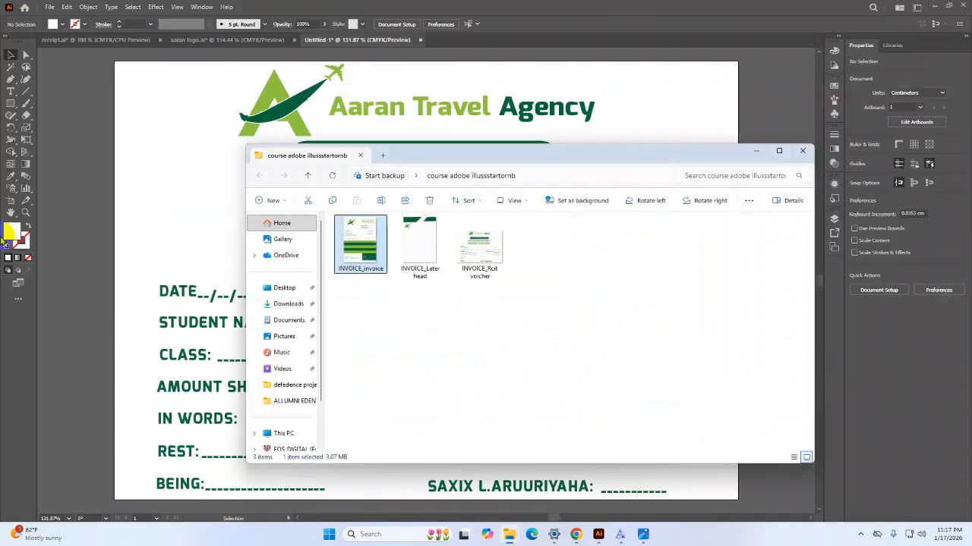
click(288, 303)
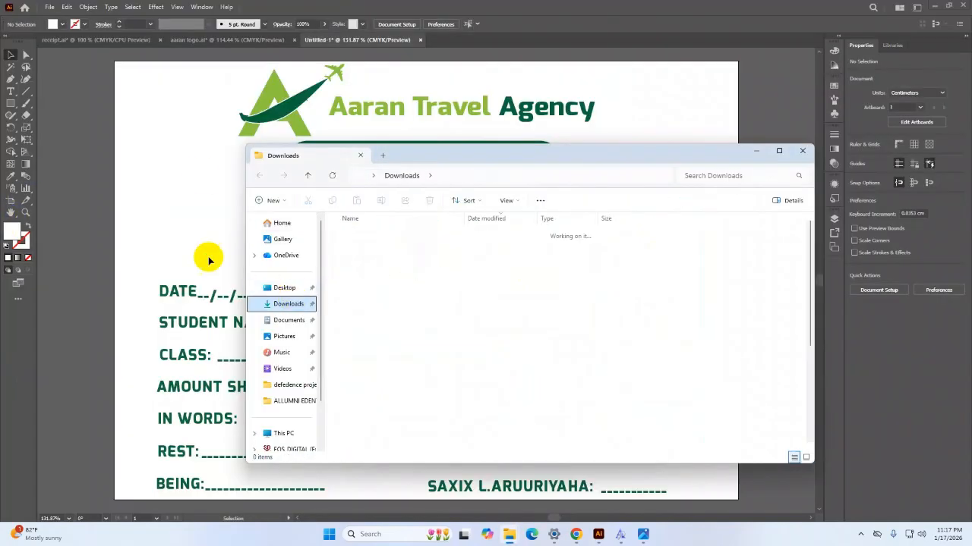
click(363, 263)
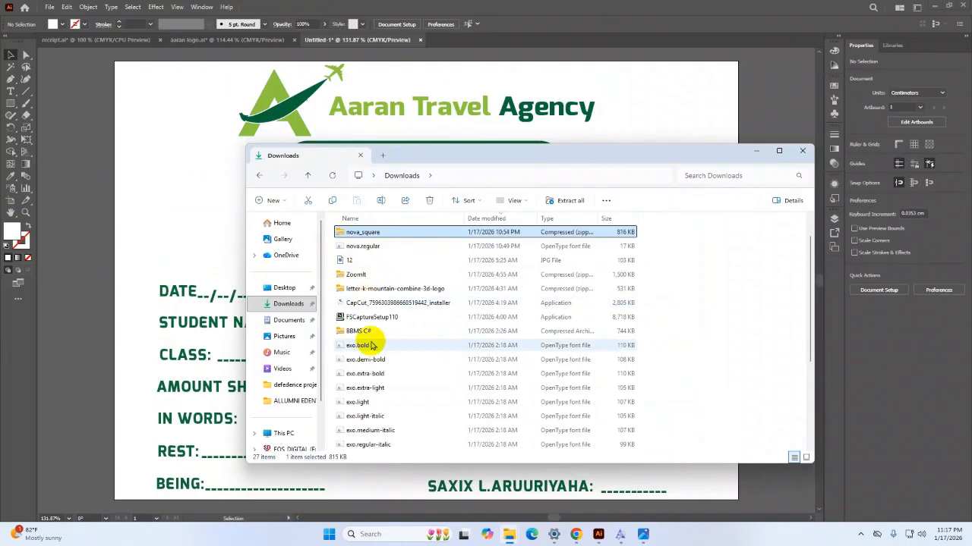
View invoice-books-mockup.jpg in the image viewer, and switch to Chrome to browse the invoice mockups in the IMBIYOW MOCKUPS Telegram channel.
click(643, 535)
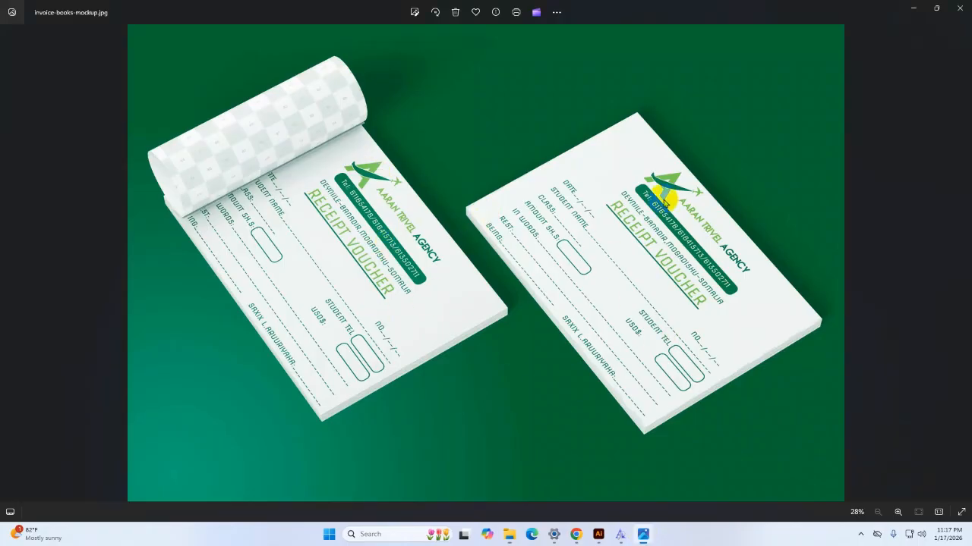
click(575, 535)
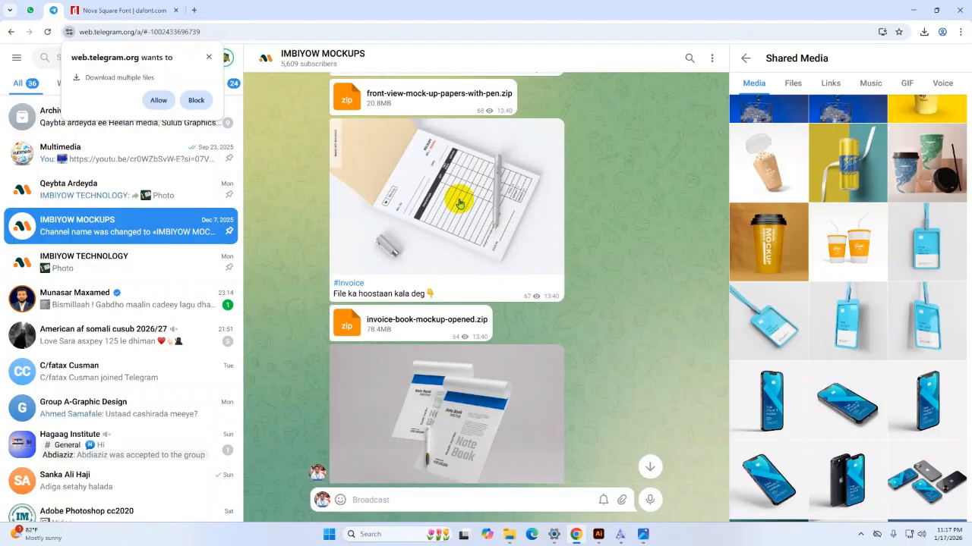
scroll(478, 227, down, 1)
scroll(408, 192, up, 1)
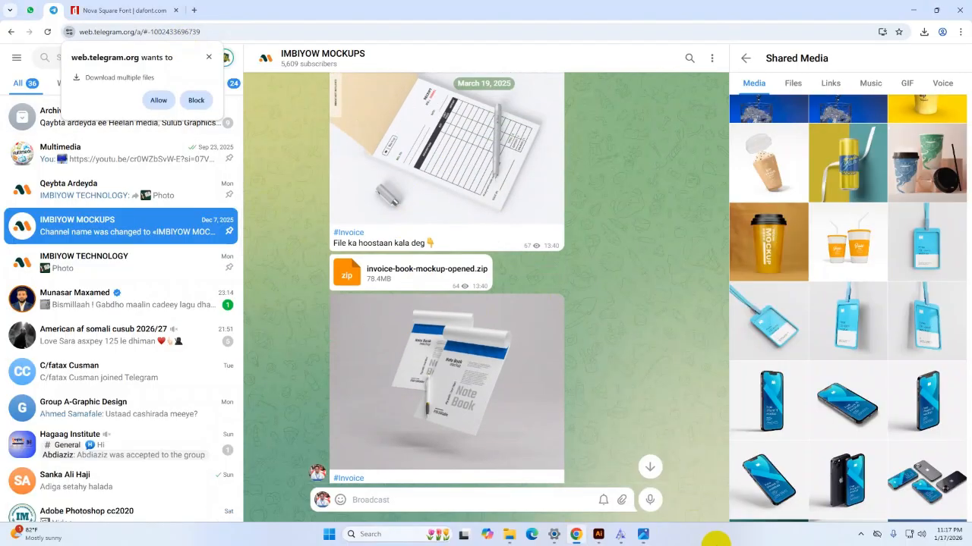